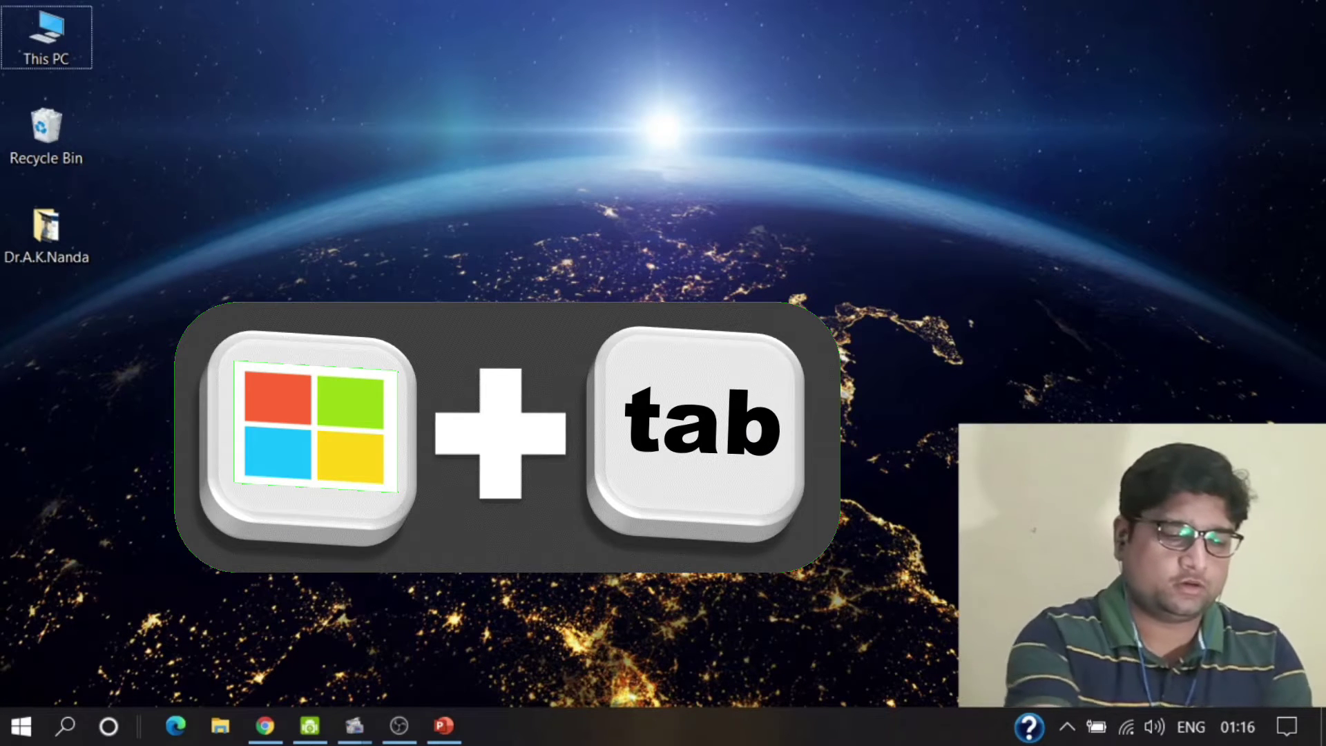
Open Task View and look through the open windows and the timeline of earlier activities back to 18 May
key("super+Tab")
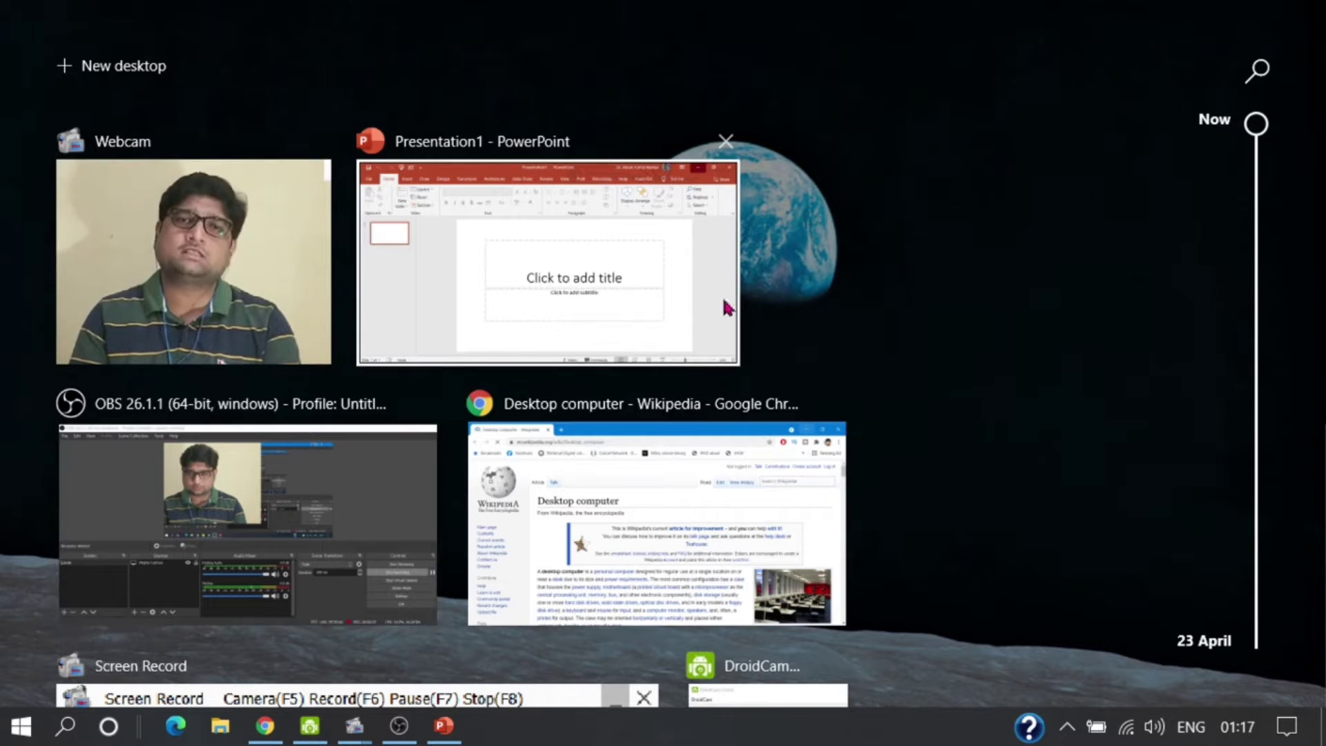
scroll(1026, 302, "down", 3)
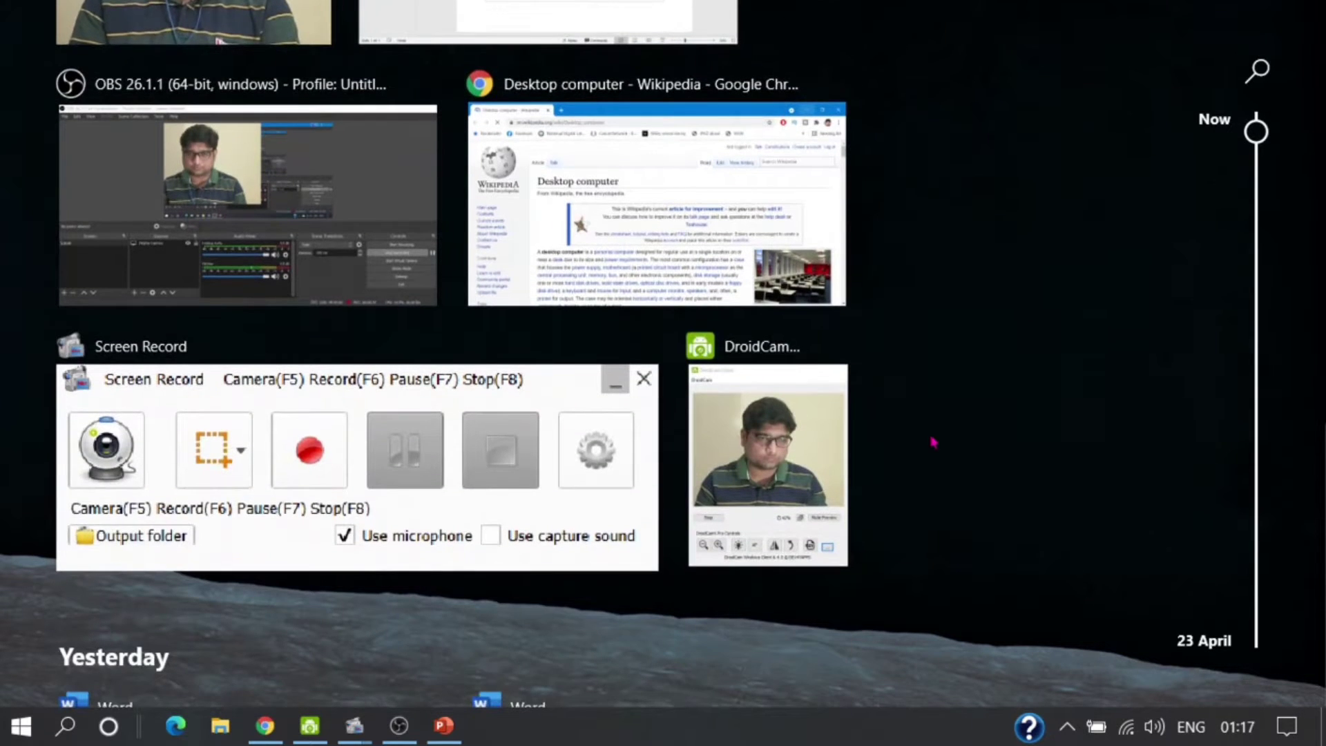
scroll(934, 443, "down", 4)
scroll(934, 444, "down", 10)
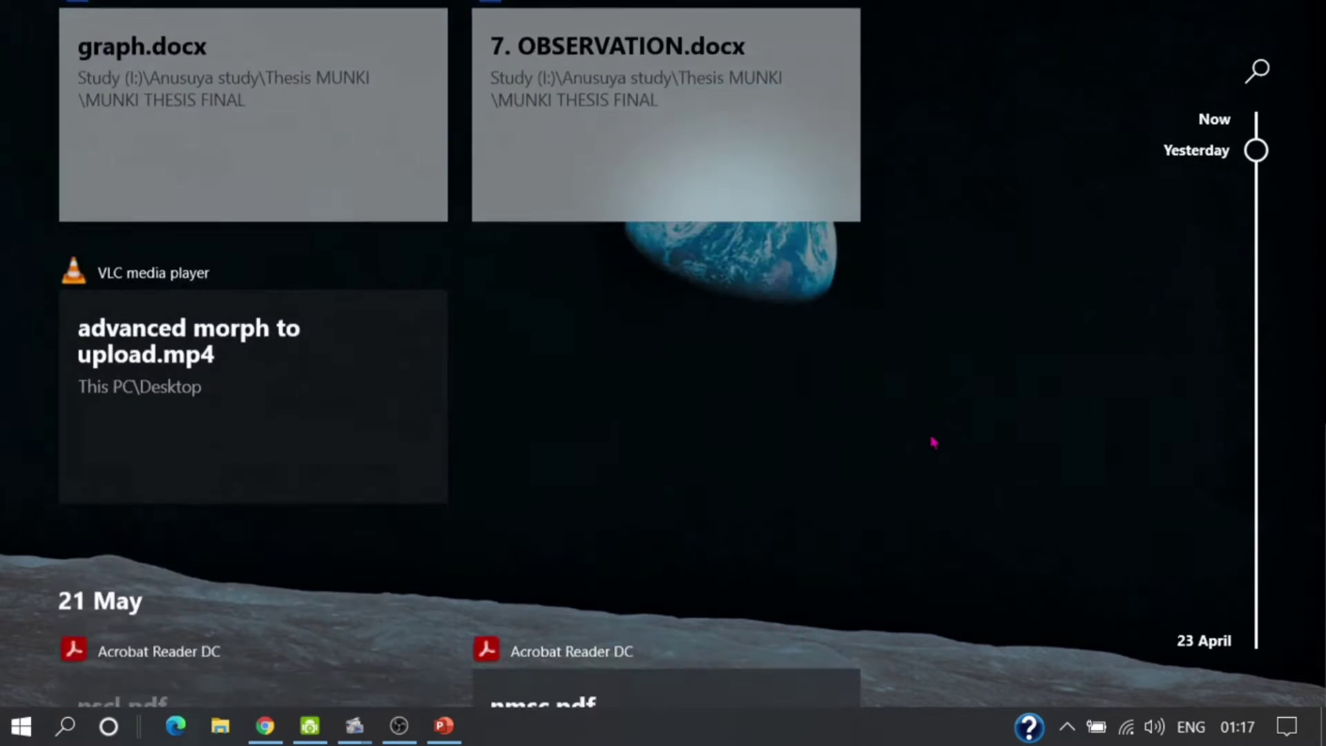
scroll(934, 442, "down", 3)
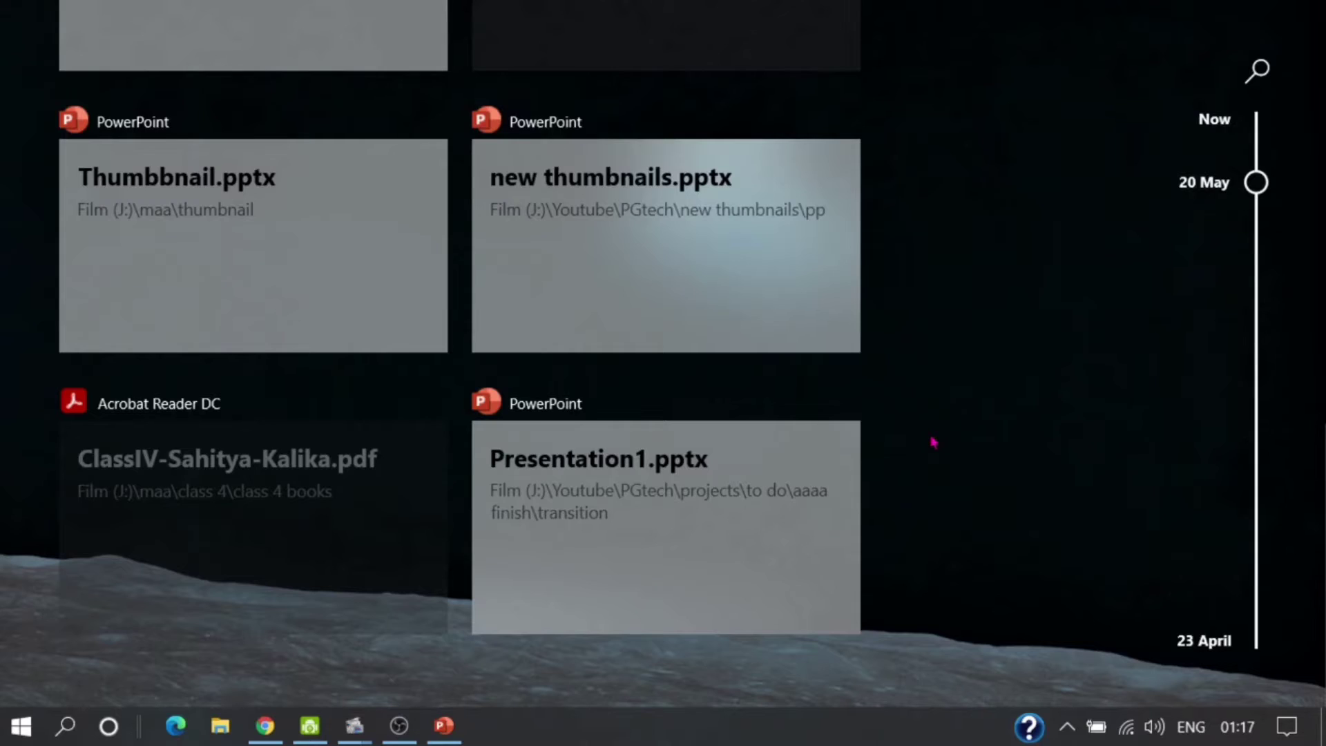
scroll(934, 442, "down", 9)
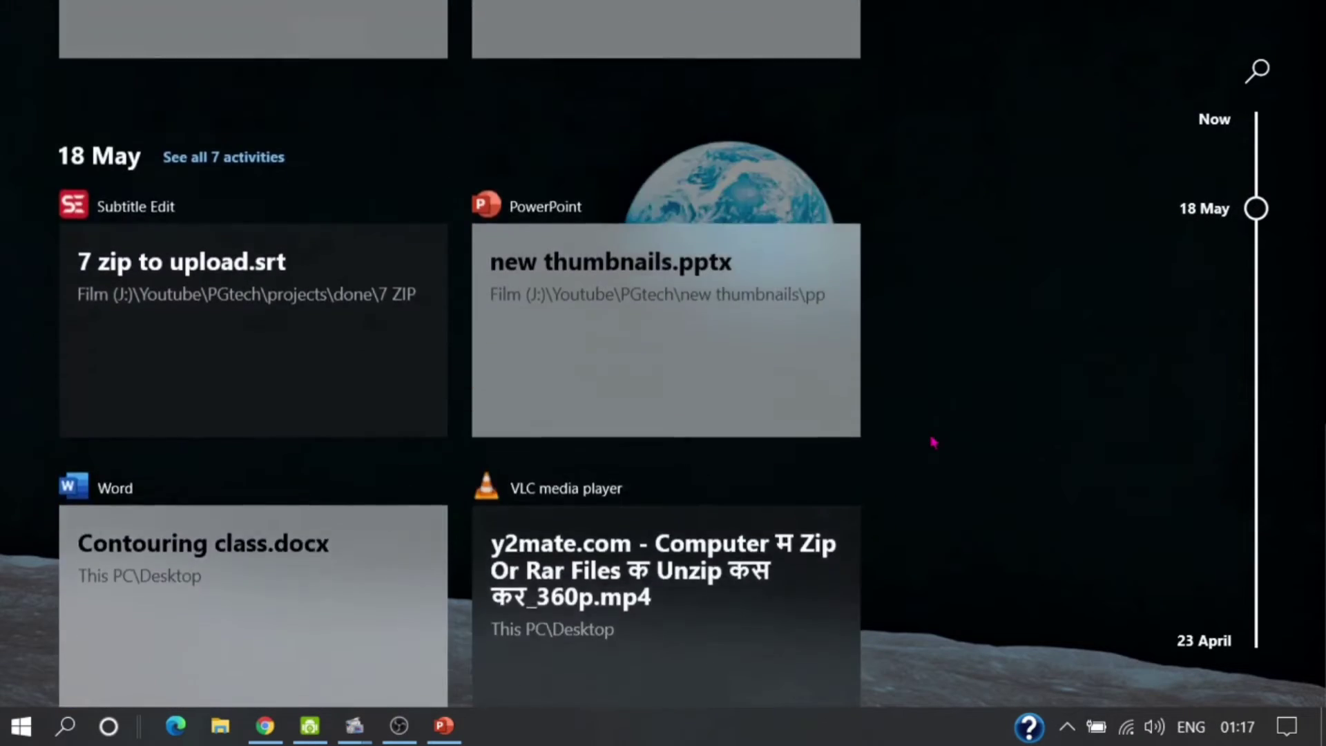
scroll(934, 442, "up", 20)
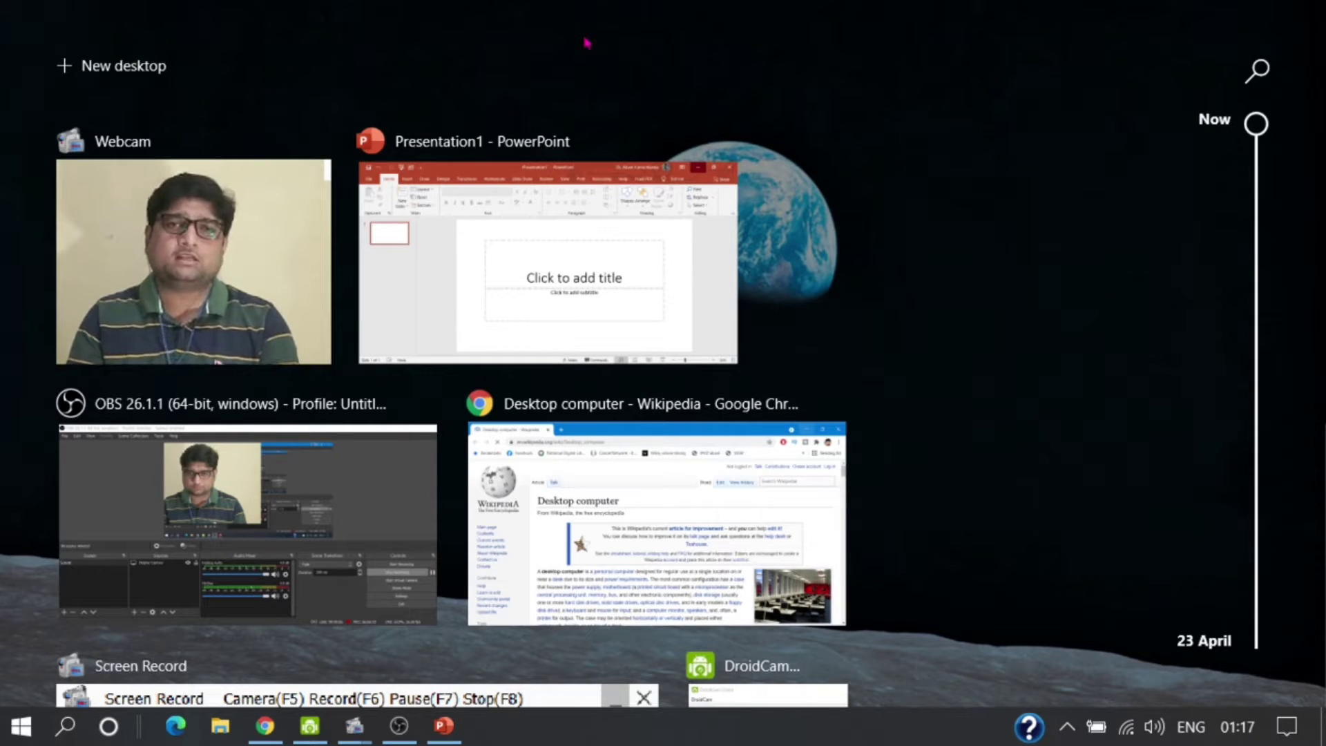
Create a second virtual desktop and switch to it
left_click(134, 57)
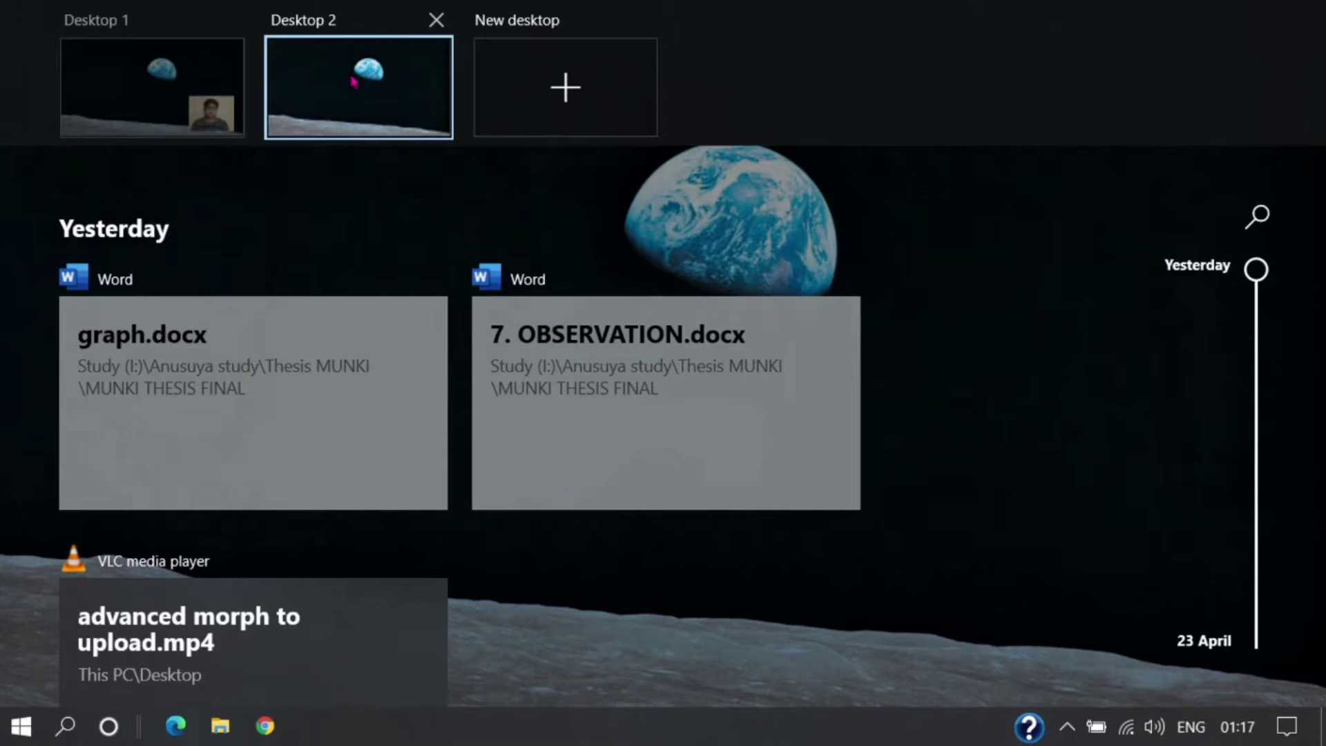
left_click(354, 82)
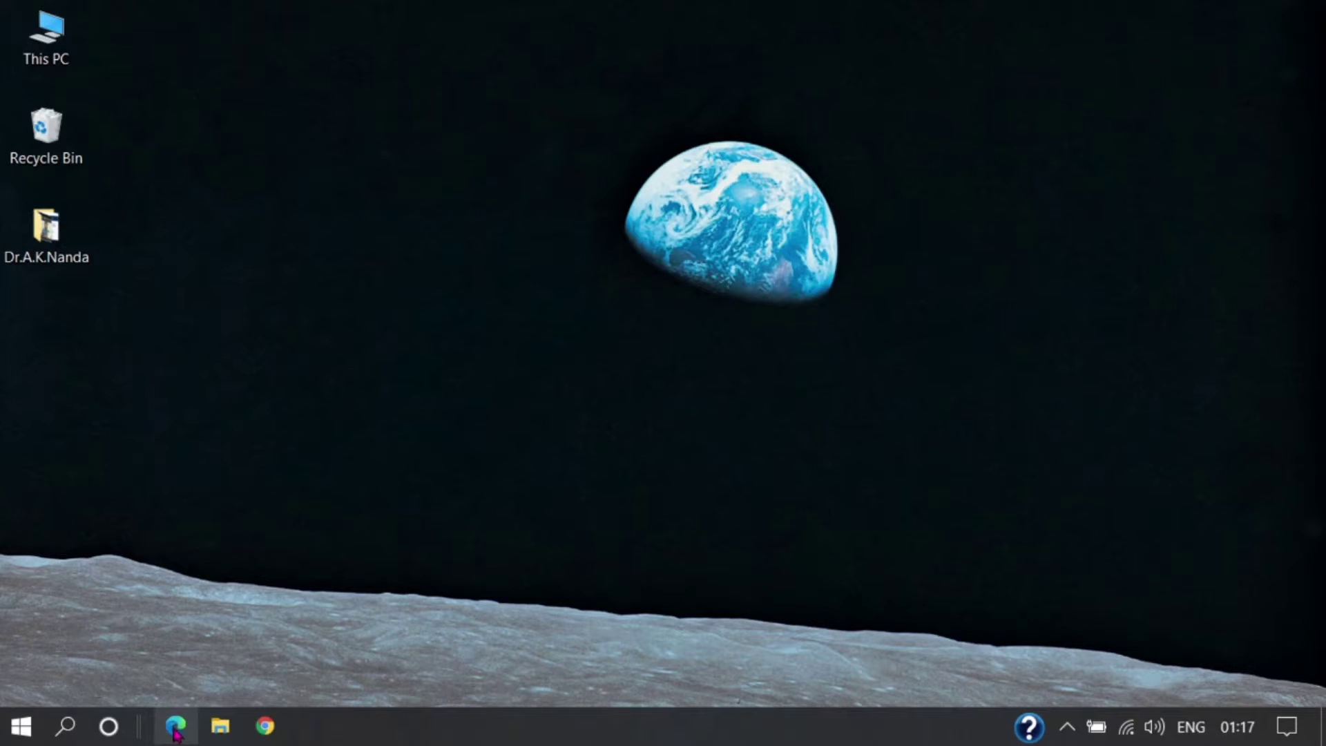
Open Excel on the second desktop, maximize its window and create a blank workbook
left_click(67, 730)
type("ex")
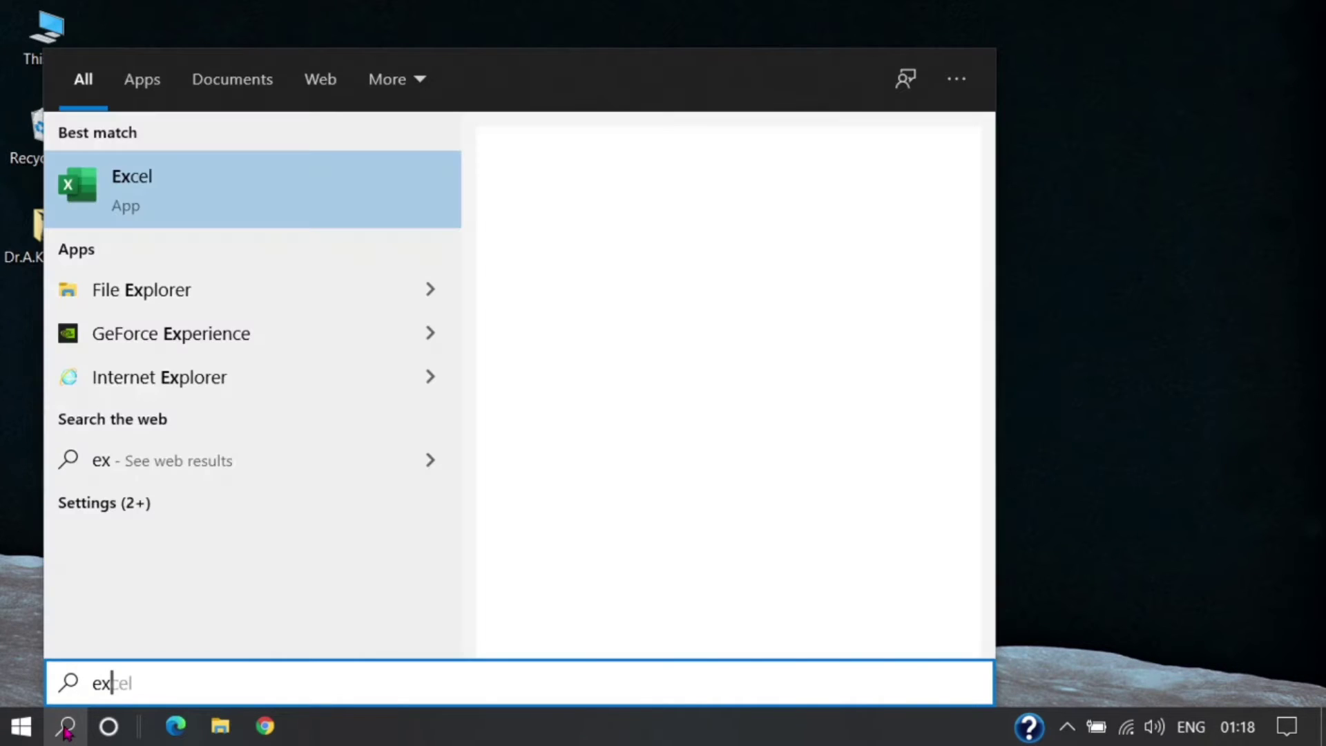
left_click(250, 165)
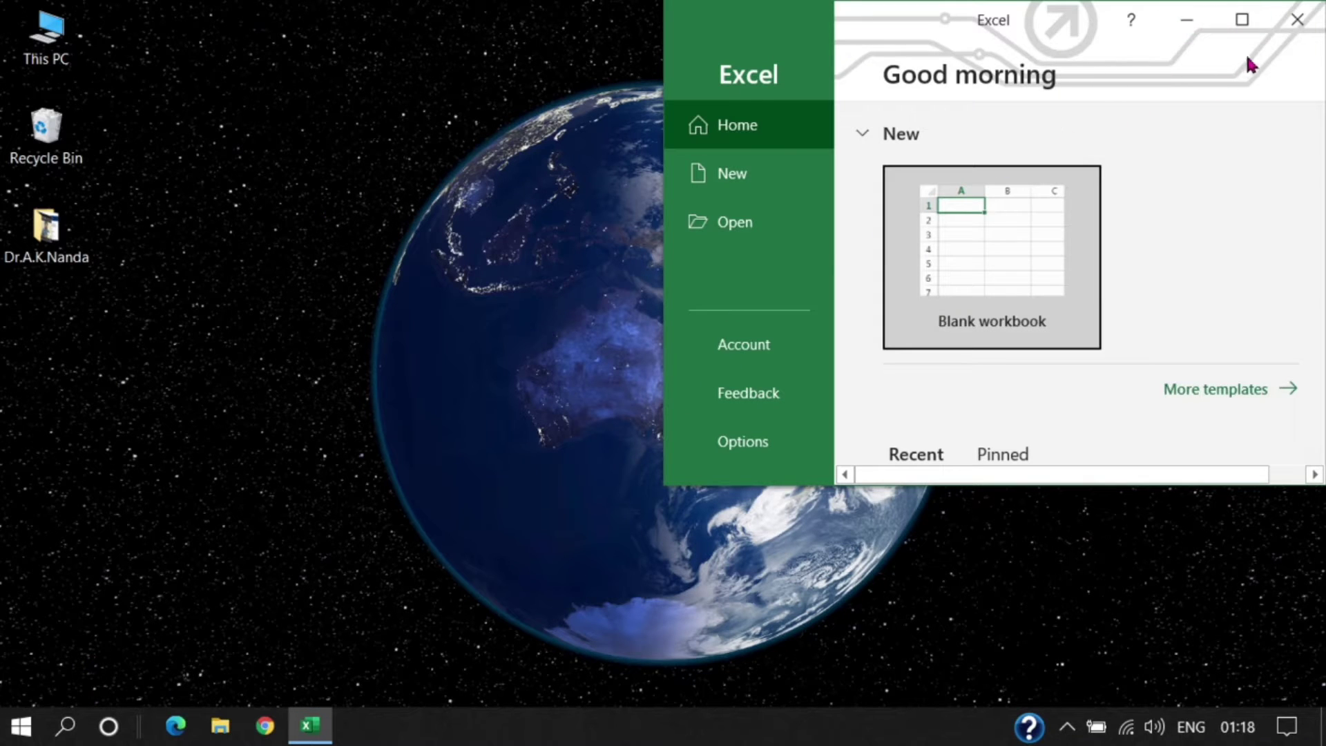
left_click(1255, 22)
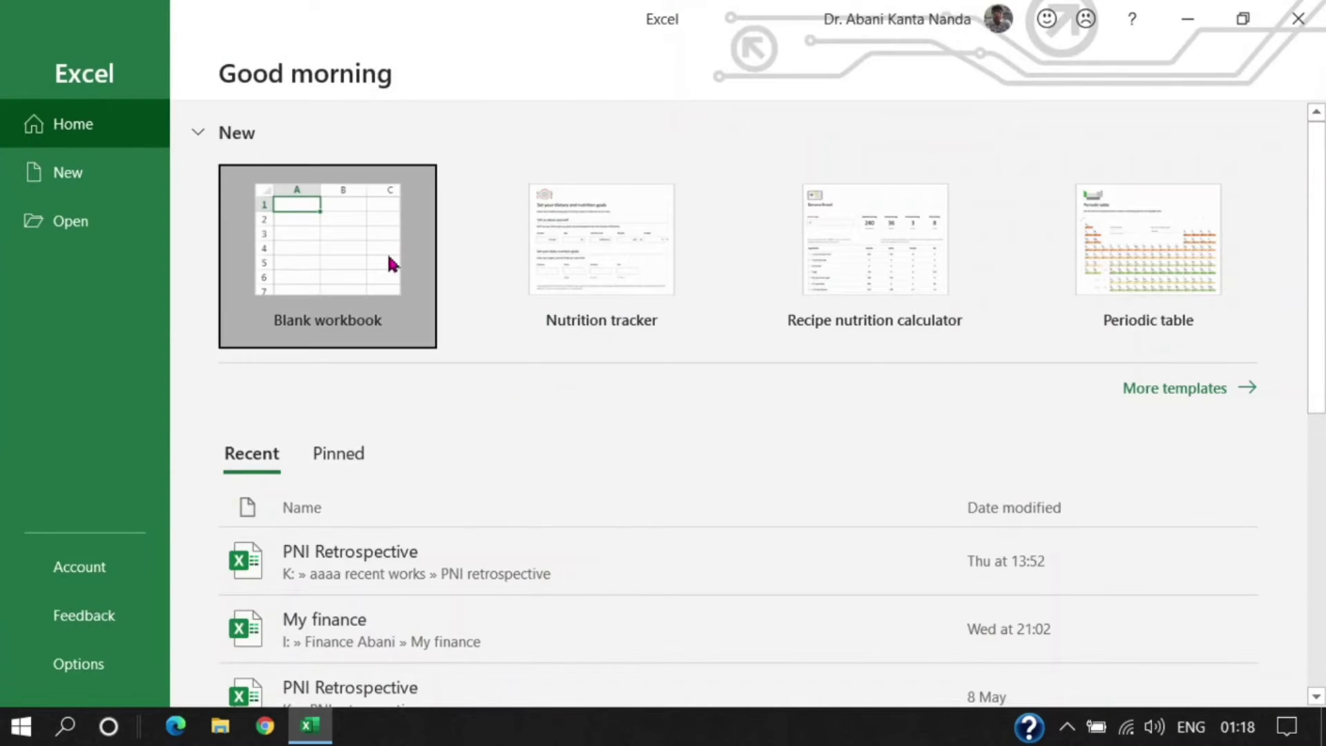
left_click(388, 263)
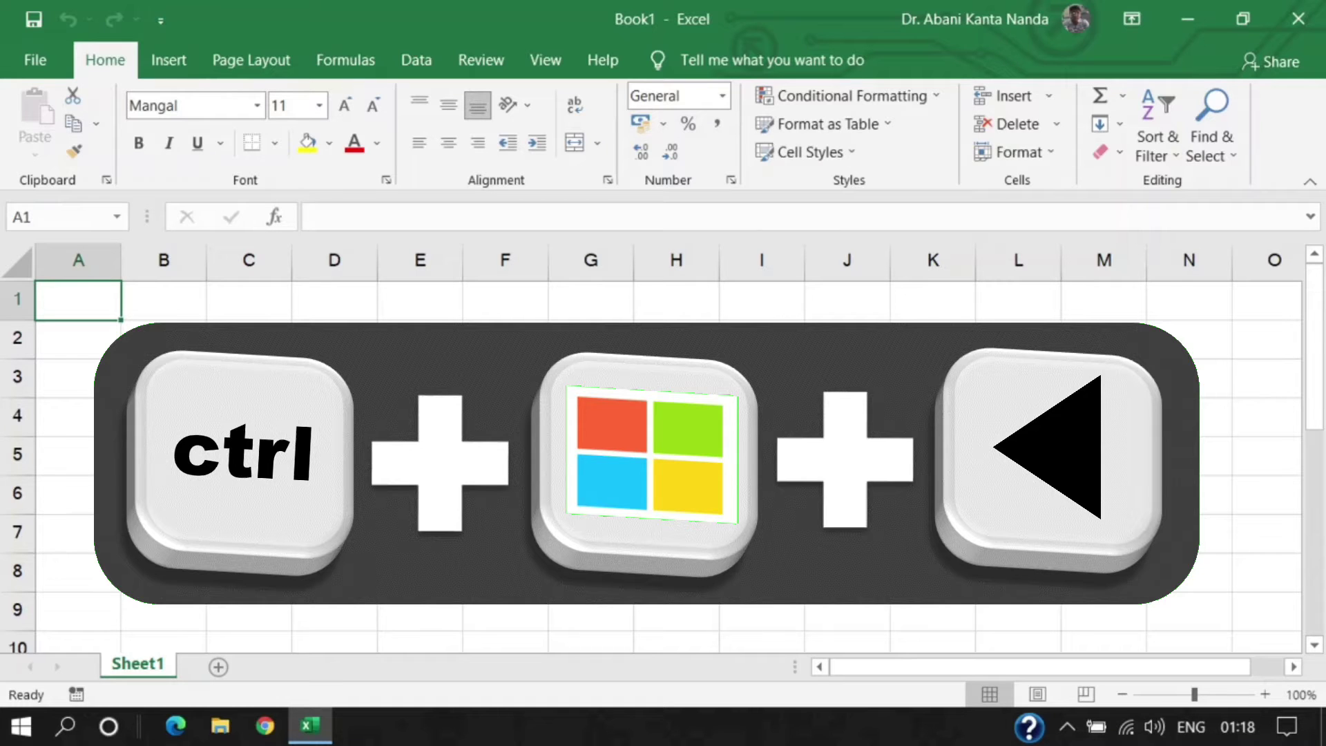
Switch back and forth between Desktop 1 and Desktop 2 several times to compare their open windows
key("ctrl+super+Left")
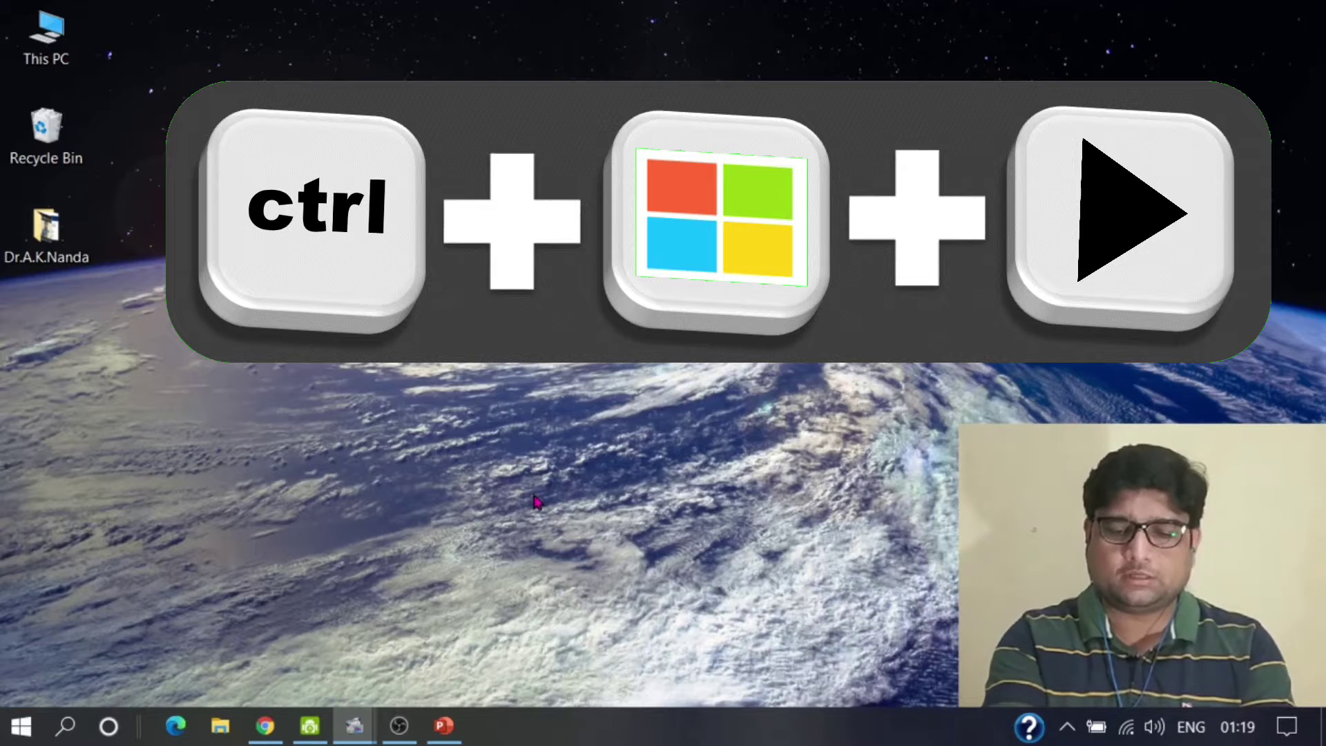
key("ctrl+super+Right")
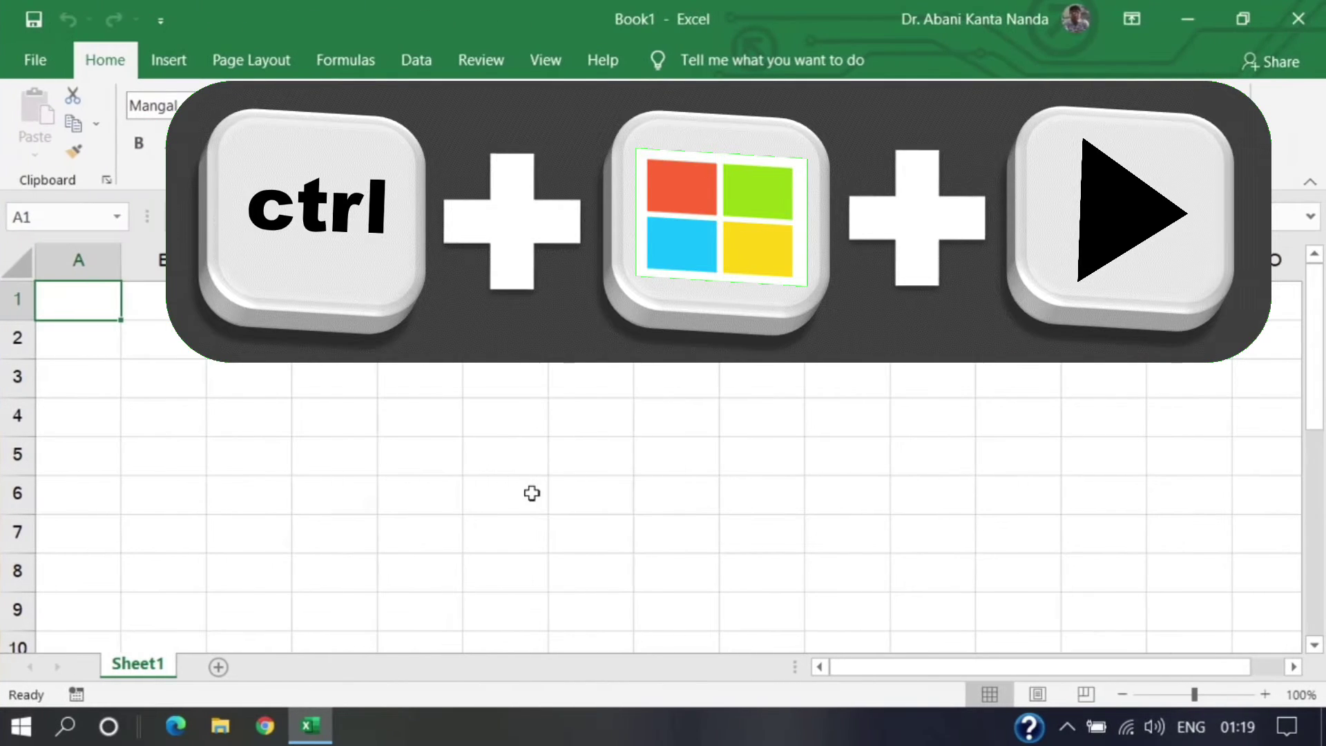
key("ctrl+super+Left")
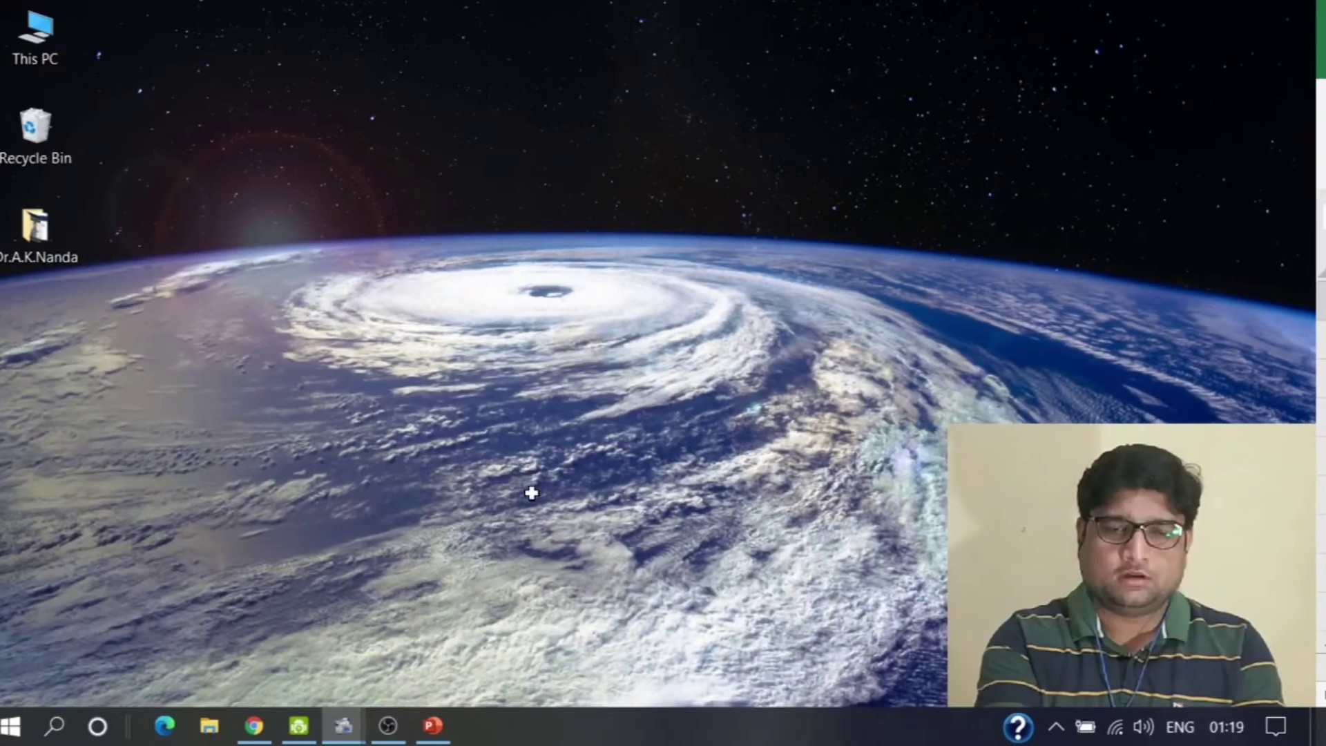
key("ctrl+super+Right")
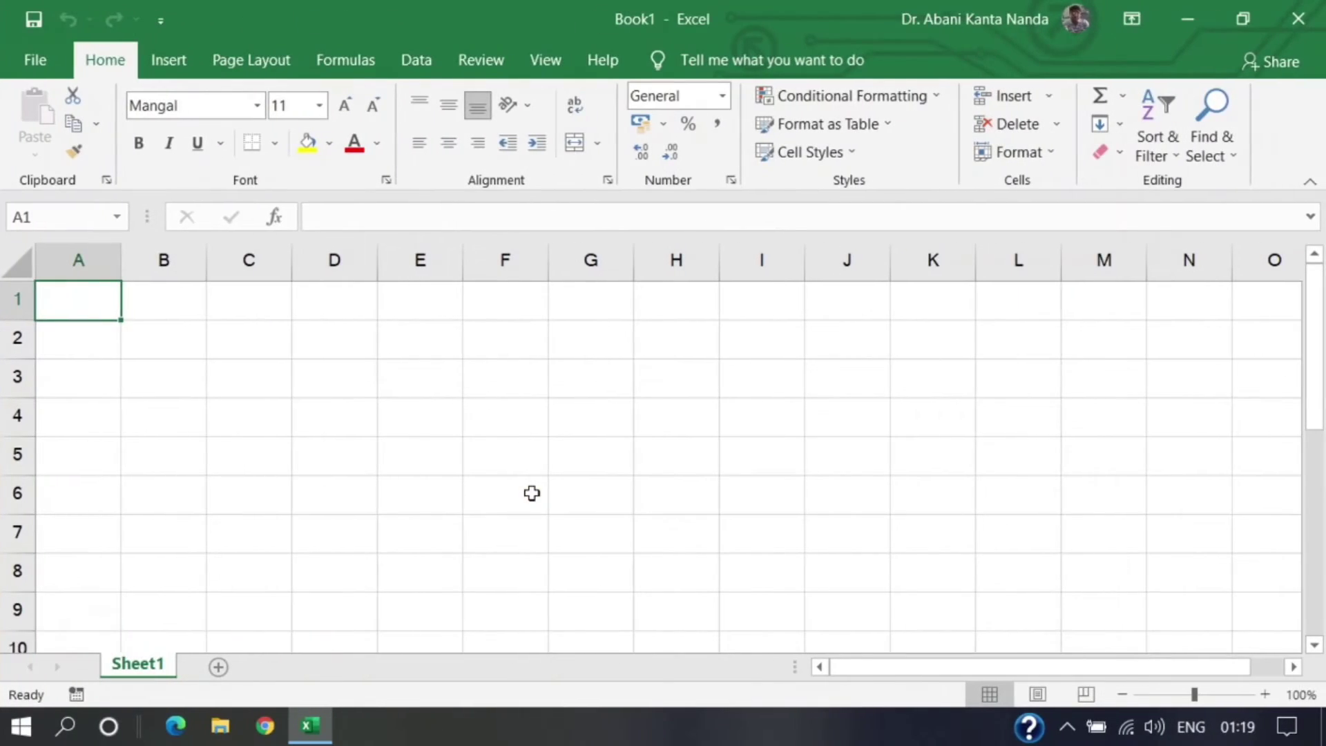
key("ctrl+super+Left")
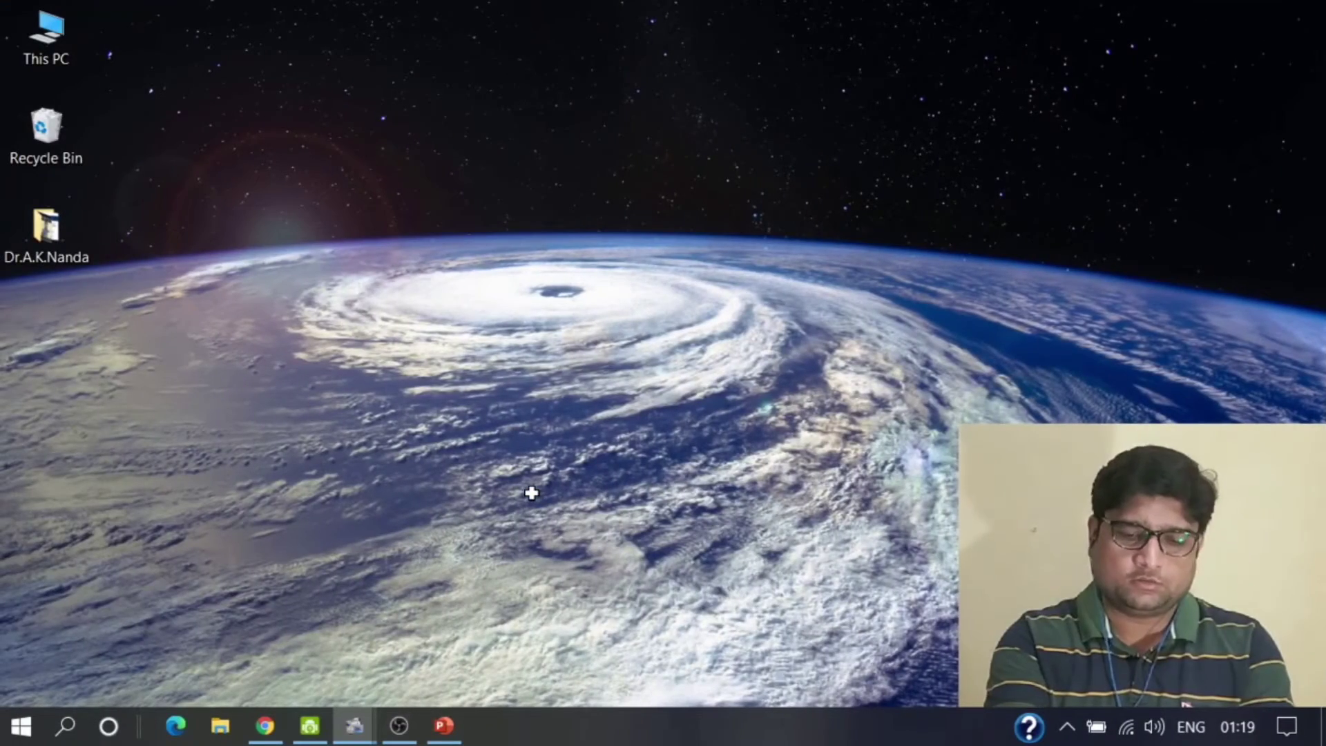
key("ctrl+super+Right")
key("ctrl+super+Left")
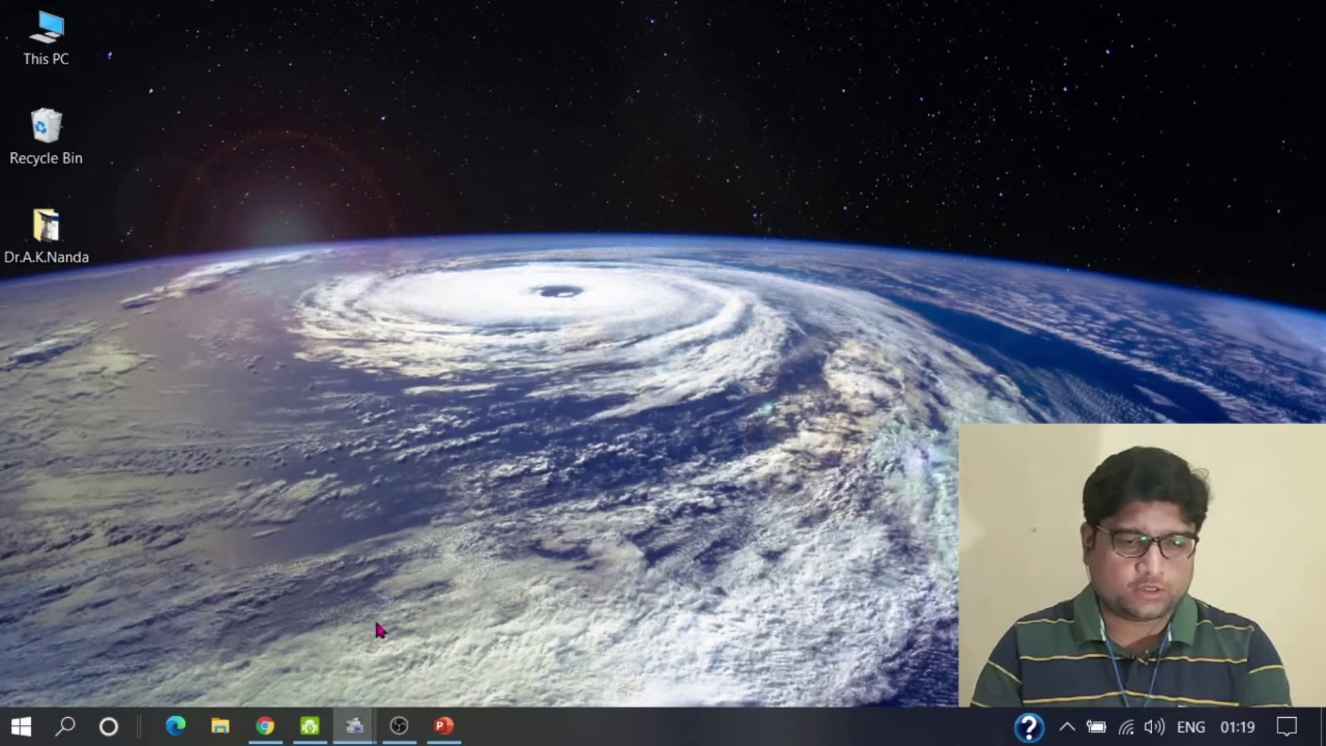
left_click(524, 582)
key("ctrl+super+Right")
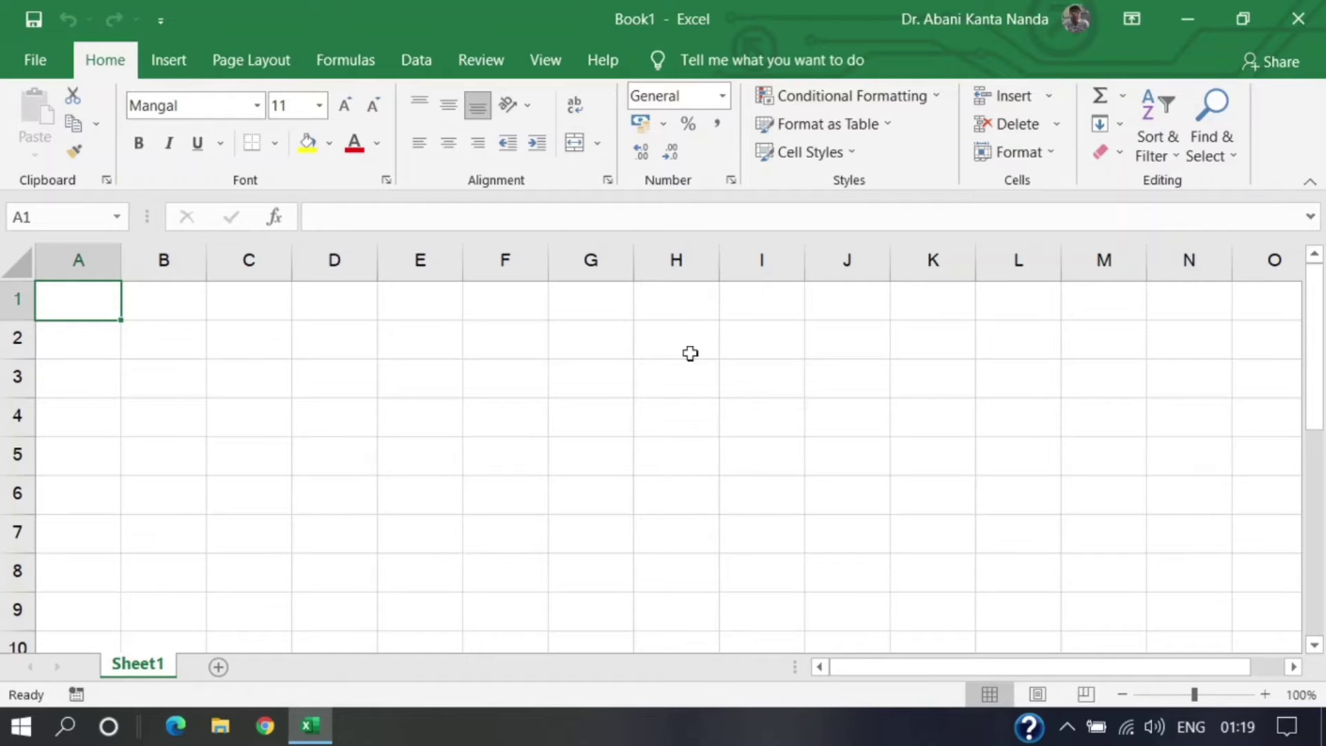
key("ctrl+super+Left")
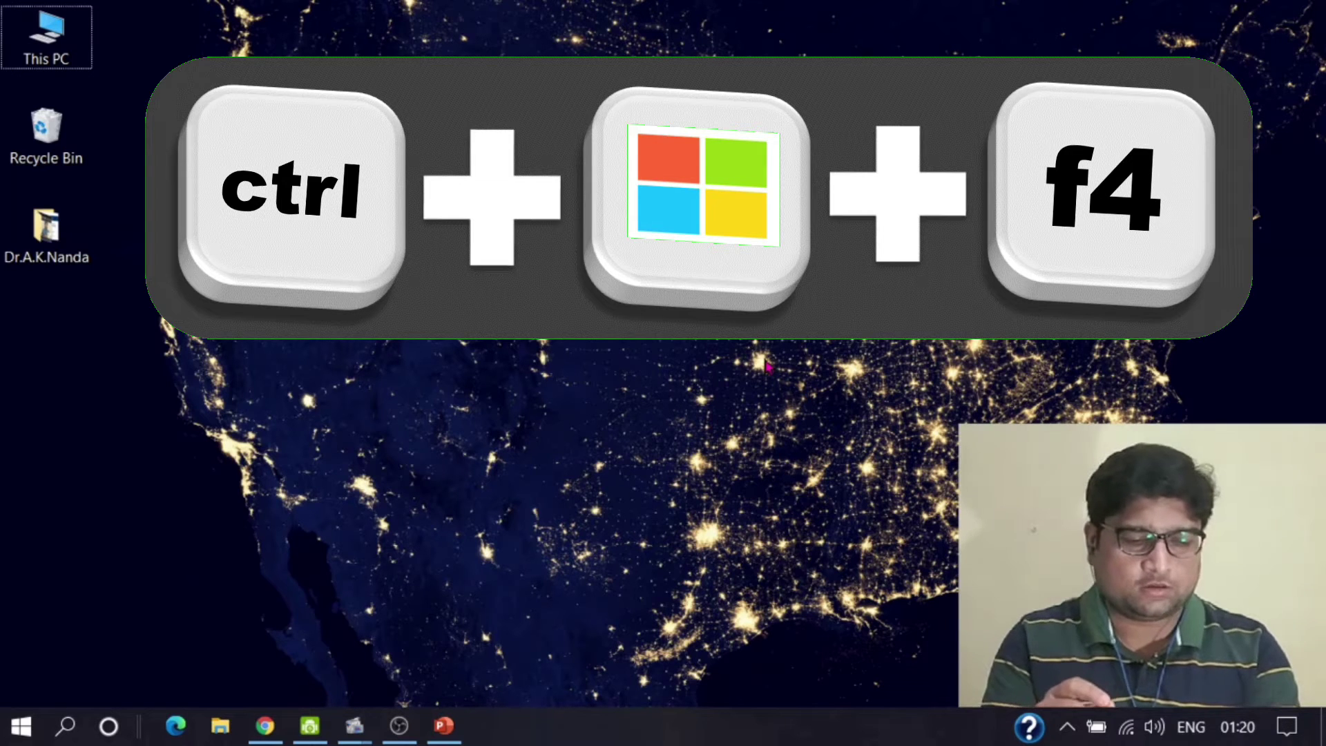
Close the second virtual desktop and check the remaining desktop's open windows in Task View
key("ctrl+super+F4")
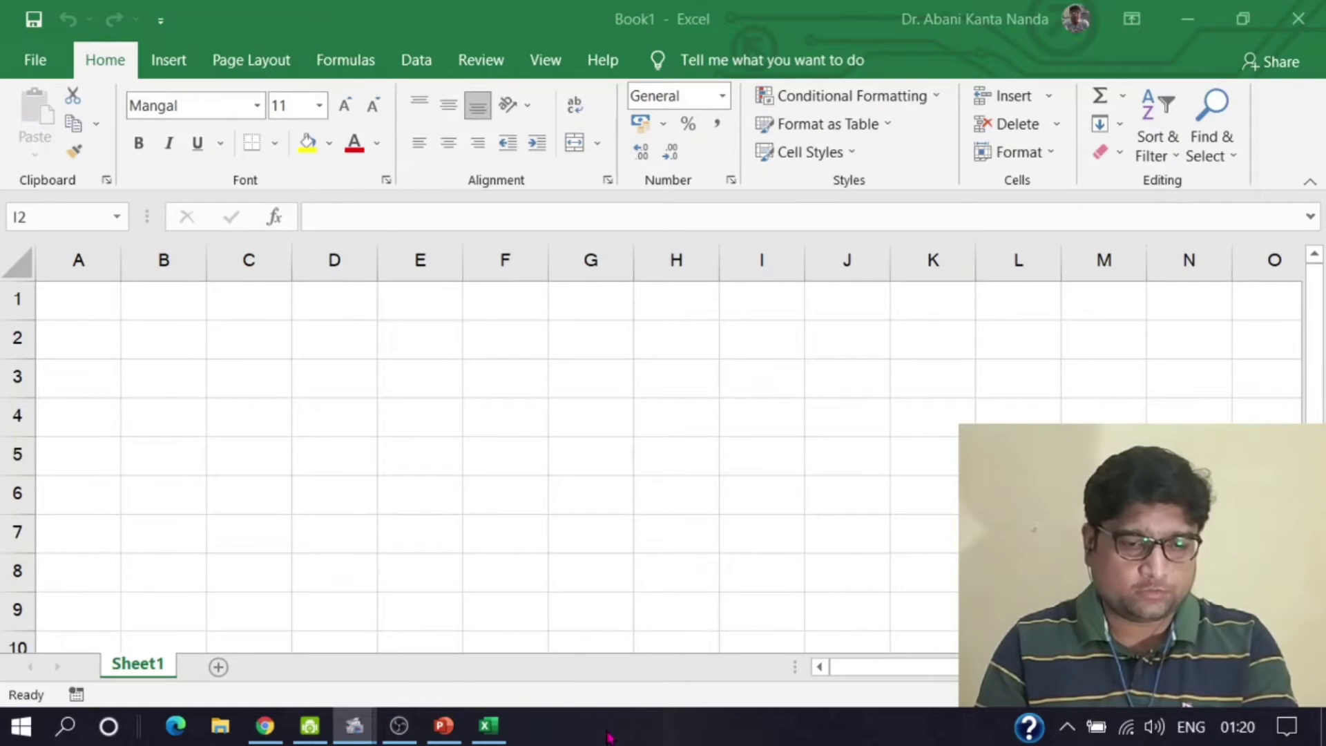
key("super+Tab")
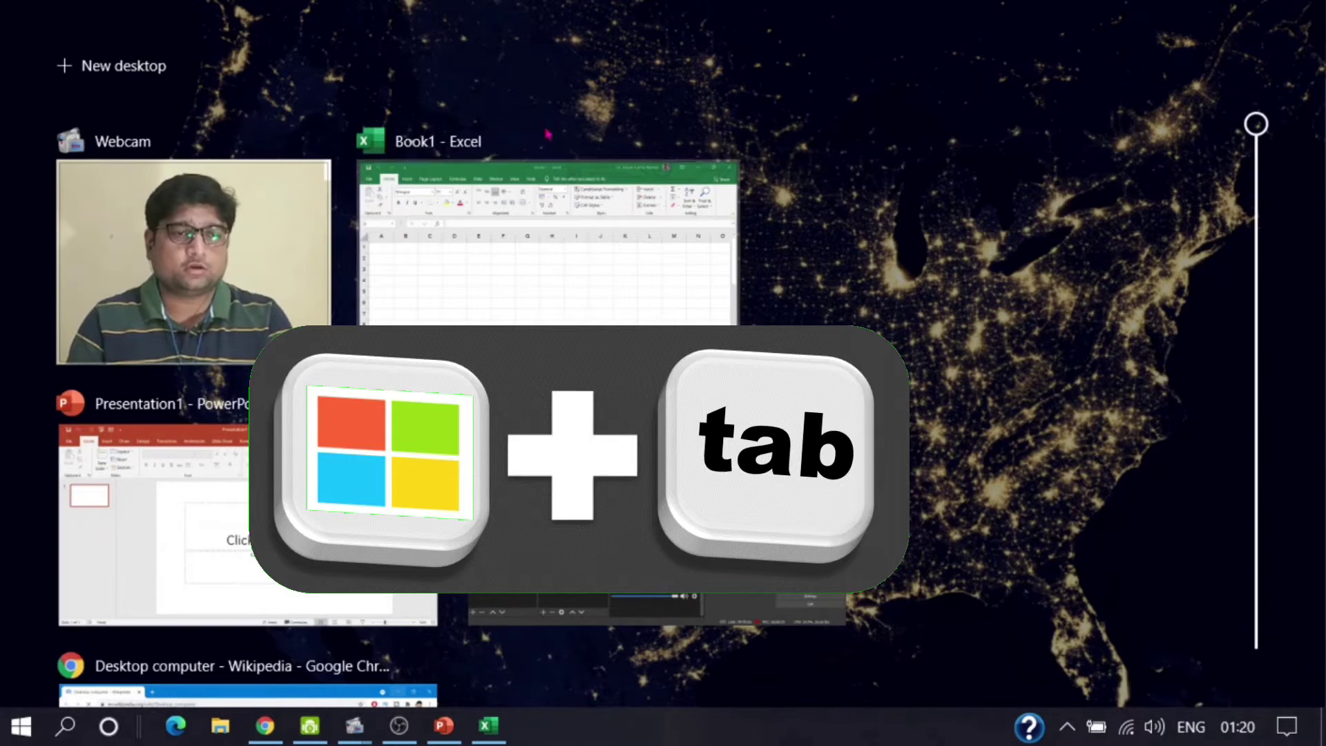
left_click(965, 225)
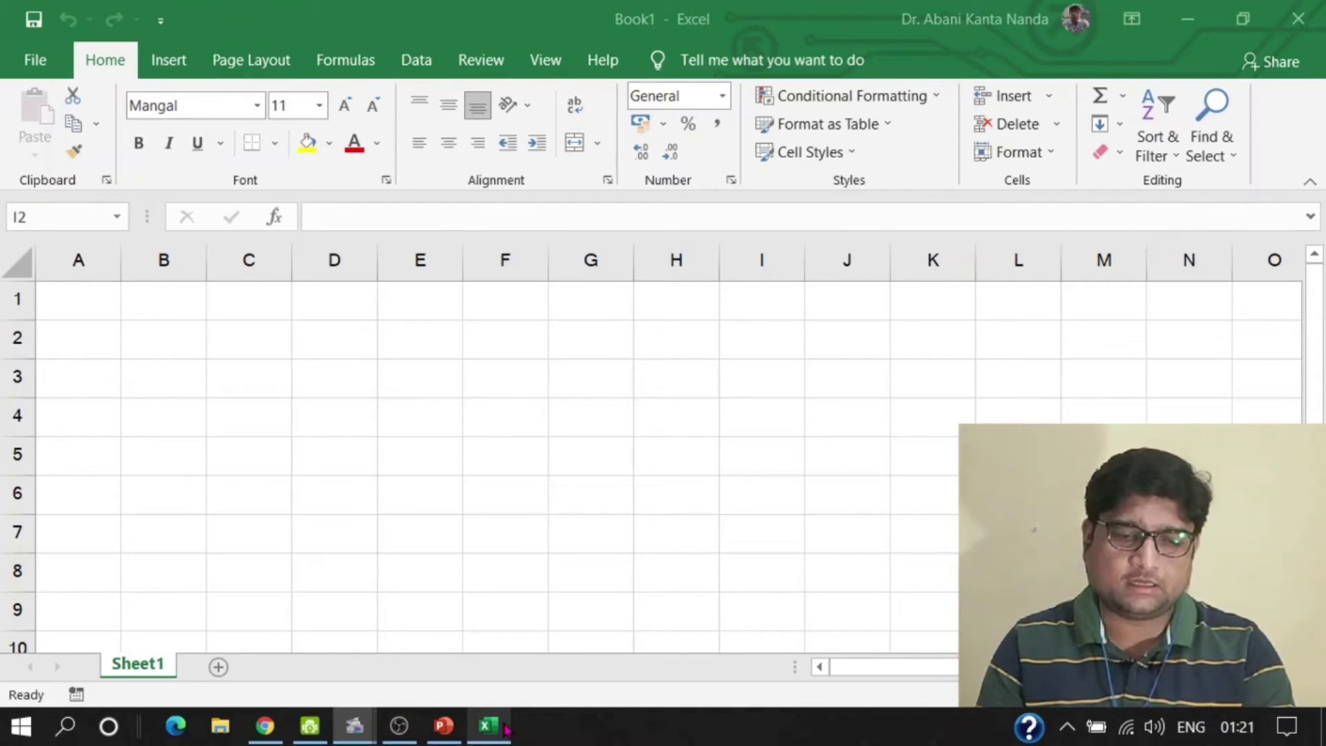
Bring the Book1 workbook to the front, select cell H4, and review the open windows in Task View
mouse_move(506, 729)
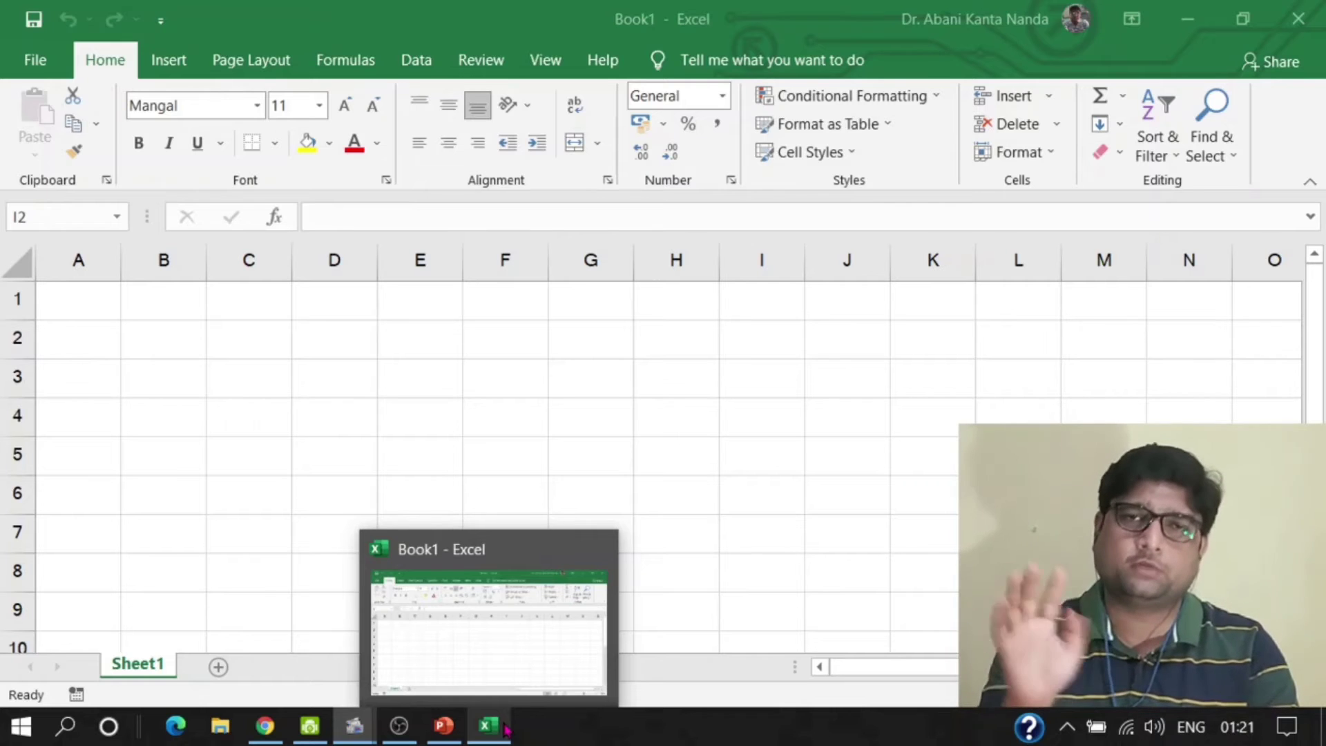
left_click(488, 624)
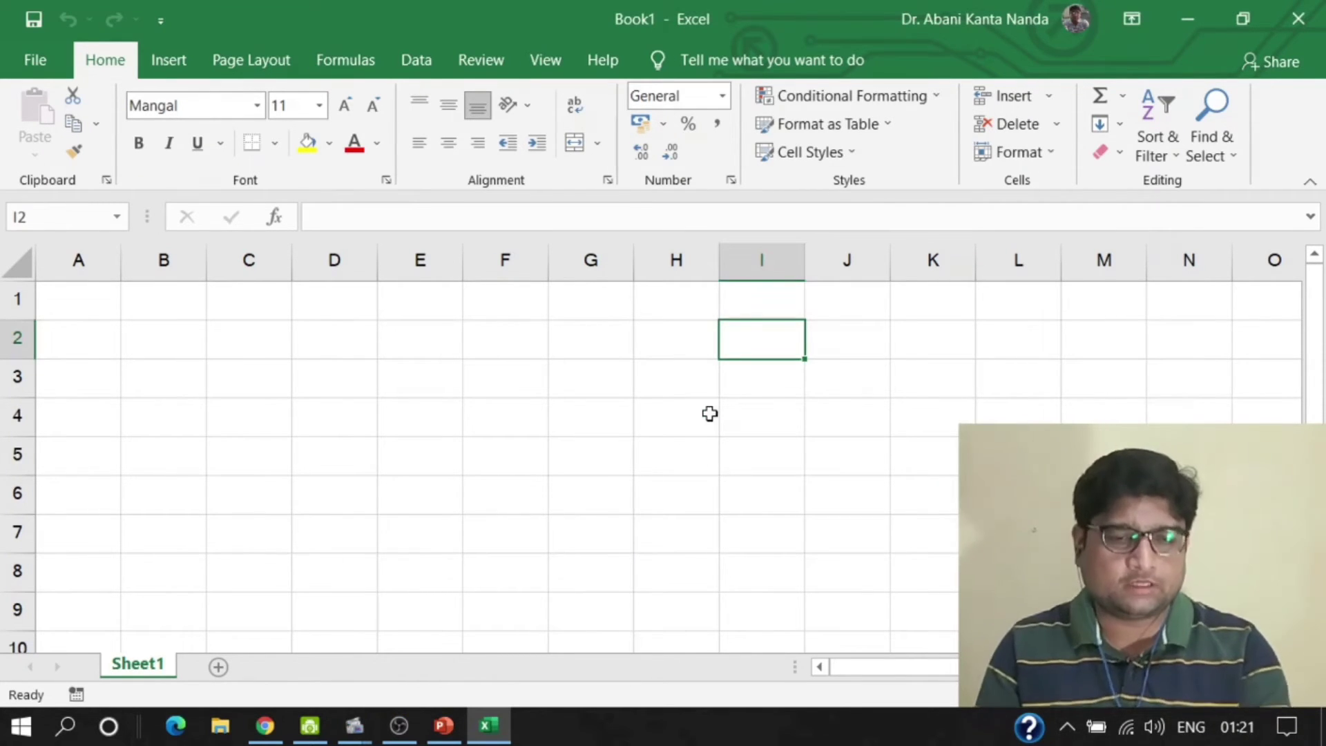
left_click(710, 413)
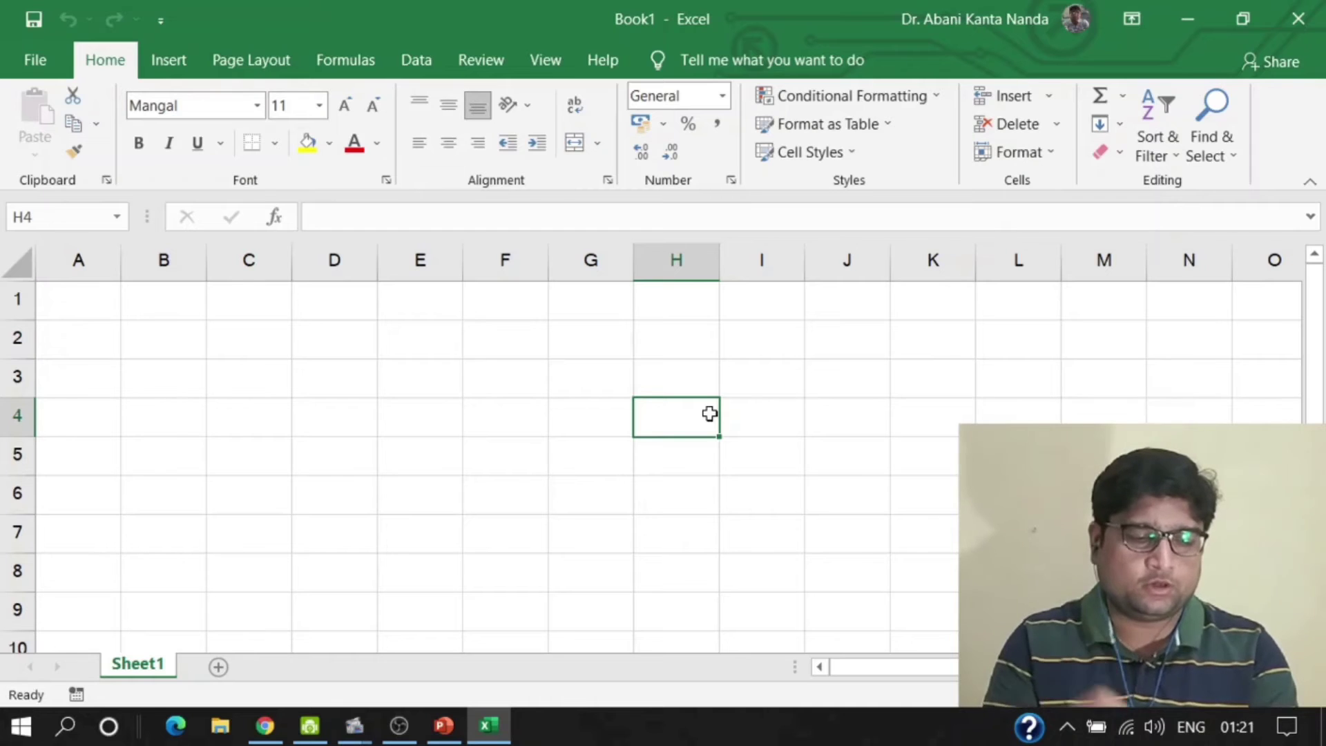
key("super+Tab")
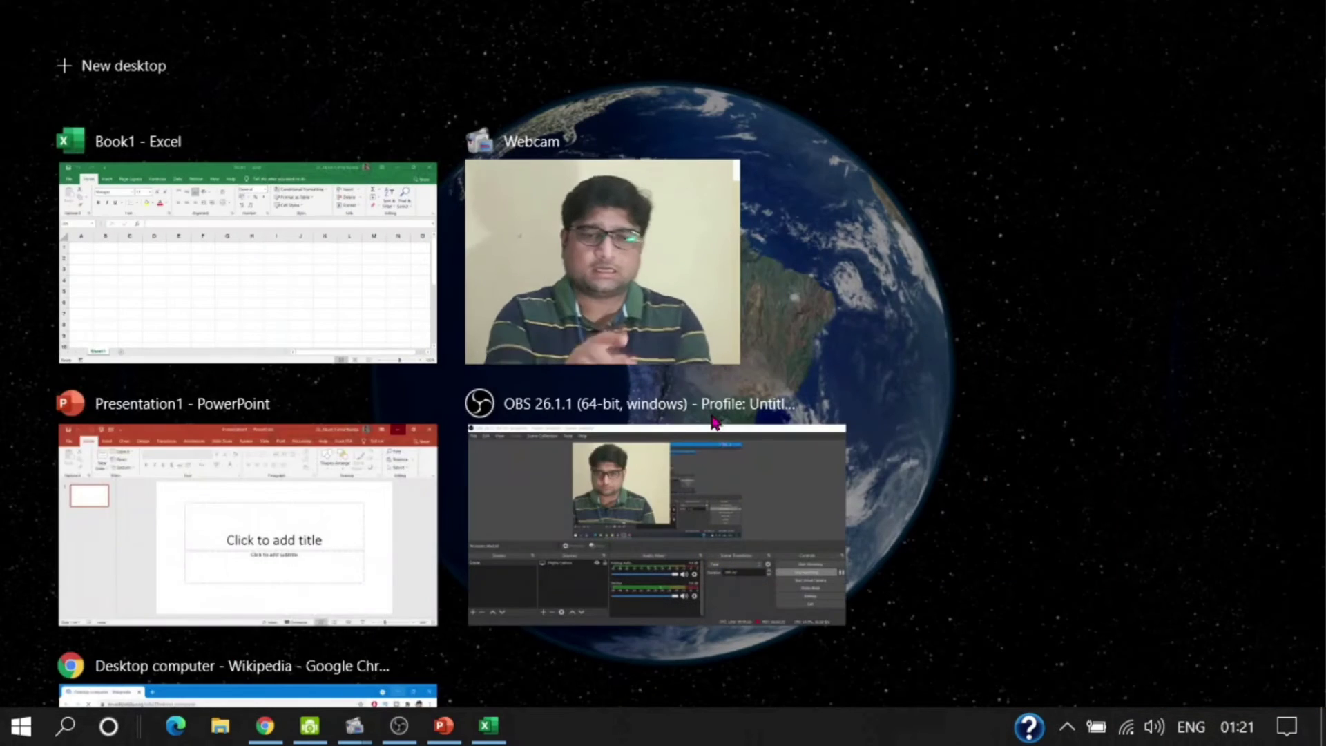
left_click(1003, 330)
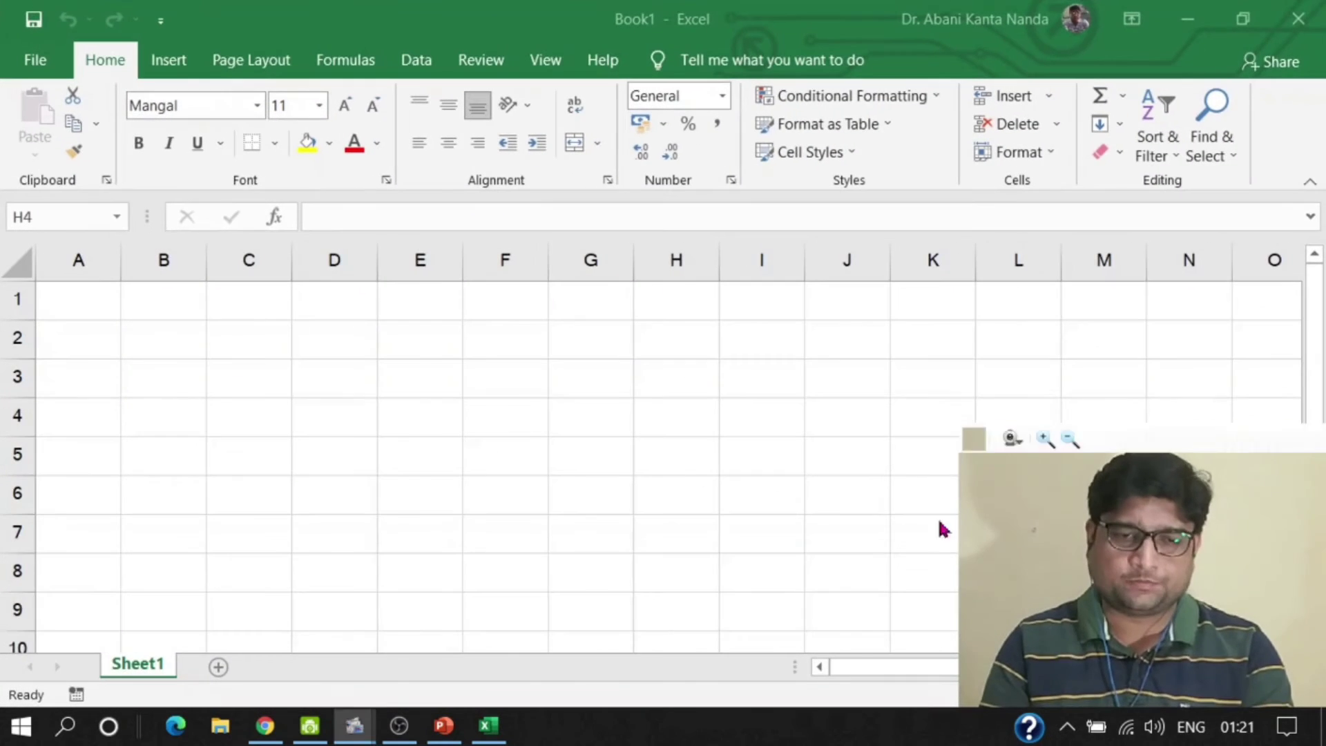
Show the Task View button on the taskbar and try it out by opening and closing Task View
right_click(680, 728)
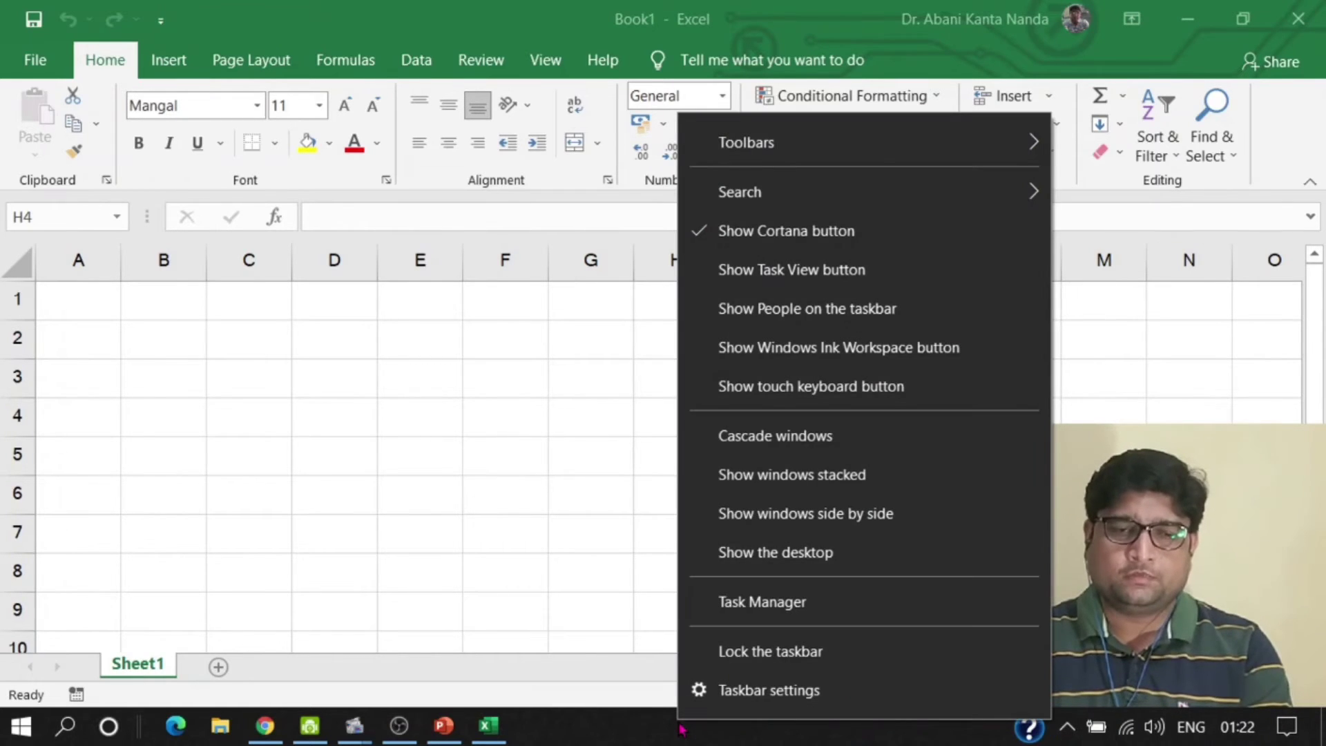
left_click(872, 278)
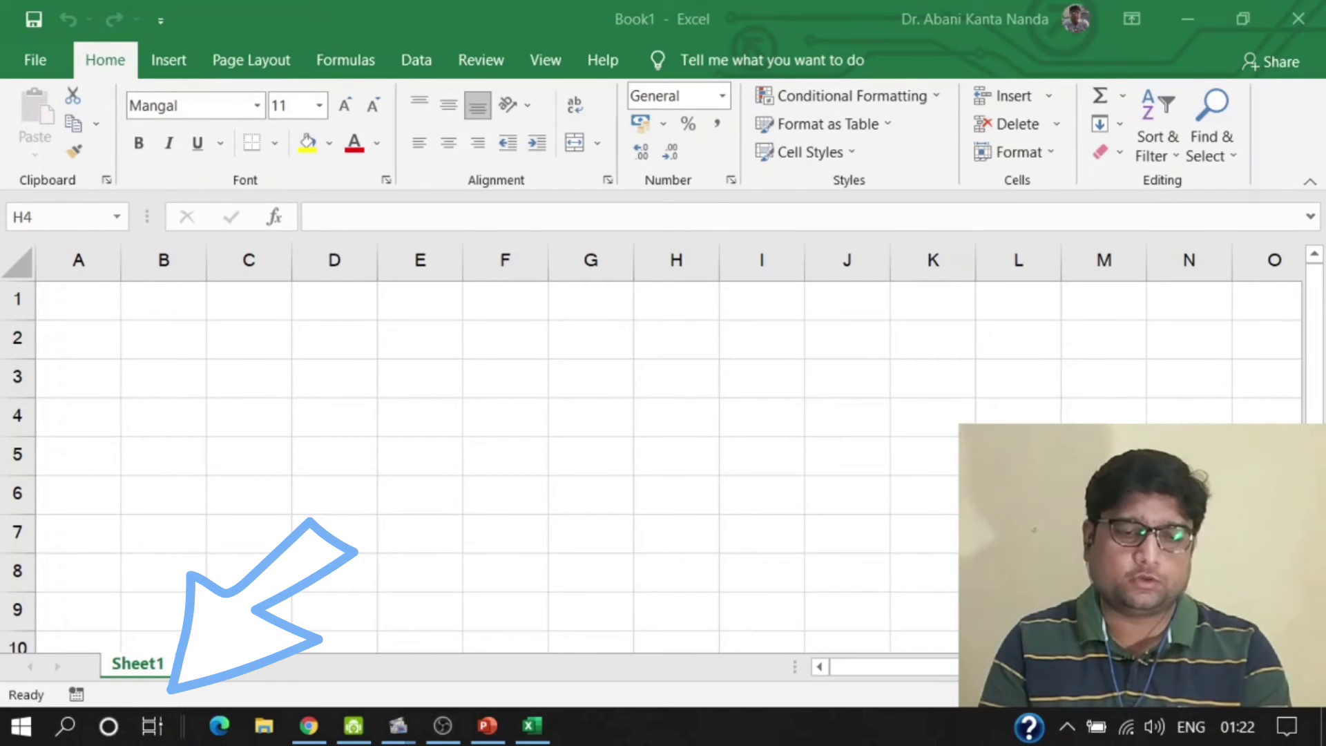
left_click(153, 735)
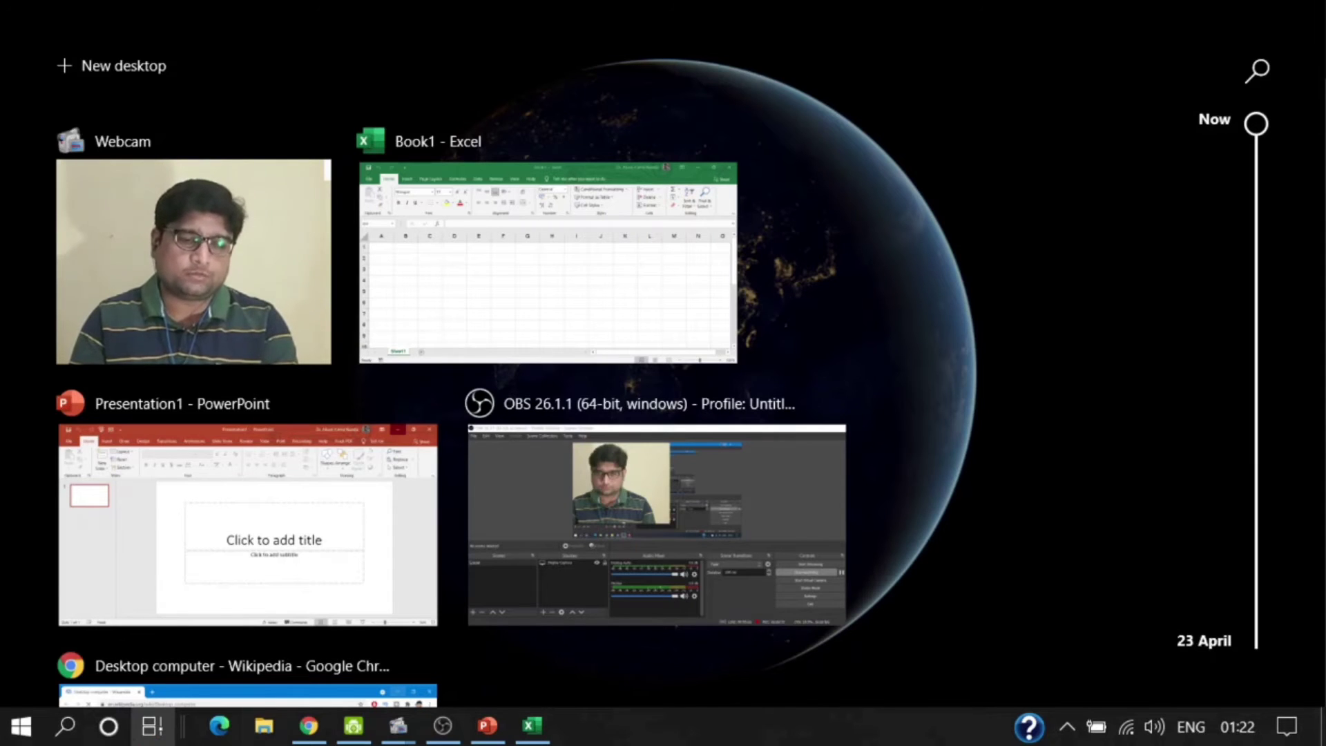
left_click(150, 734)
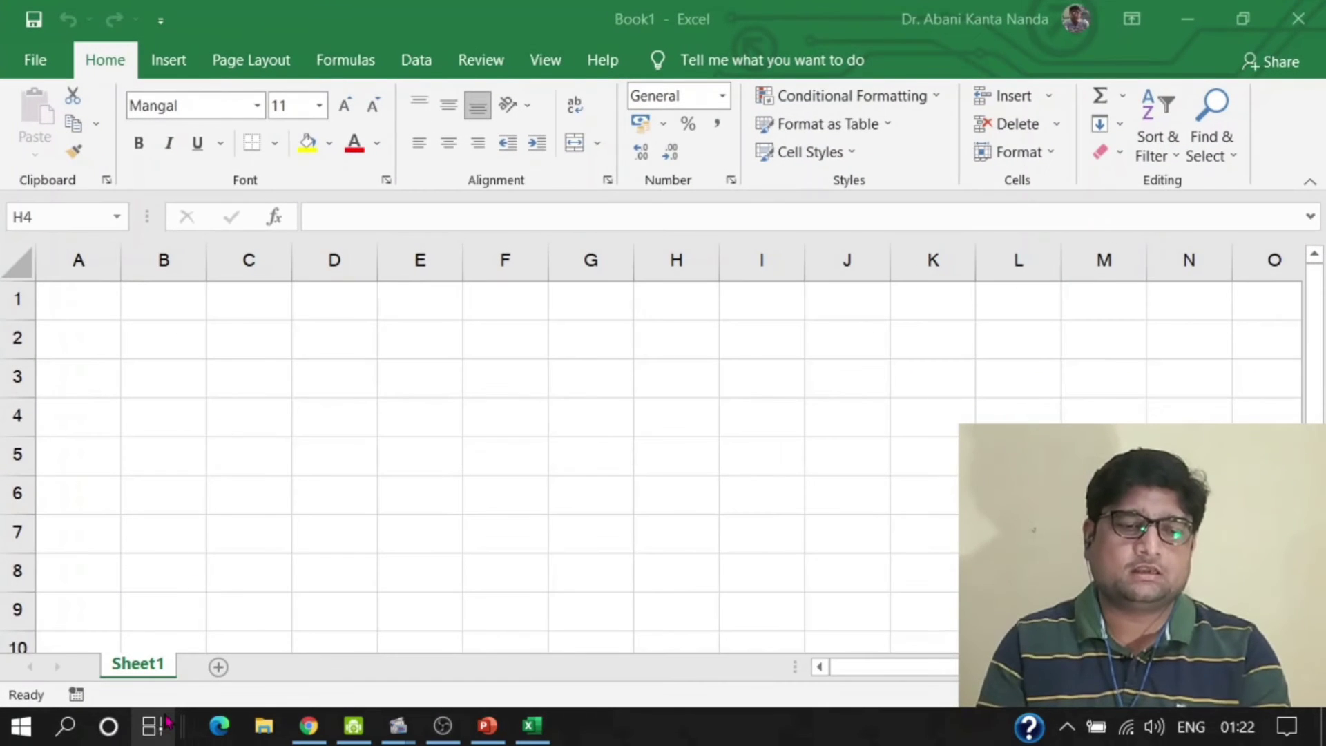
left_click(154, 725)
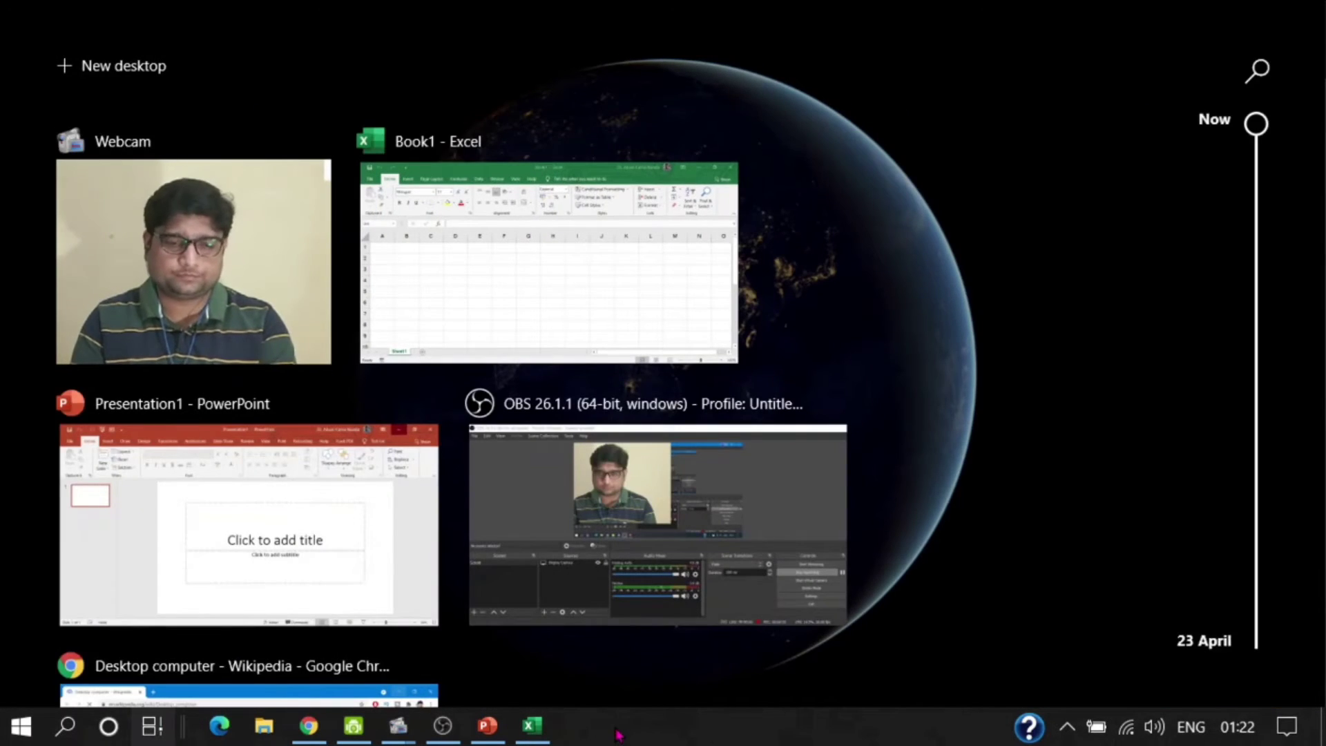
key("Escape")
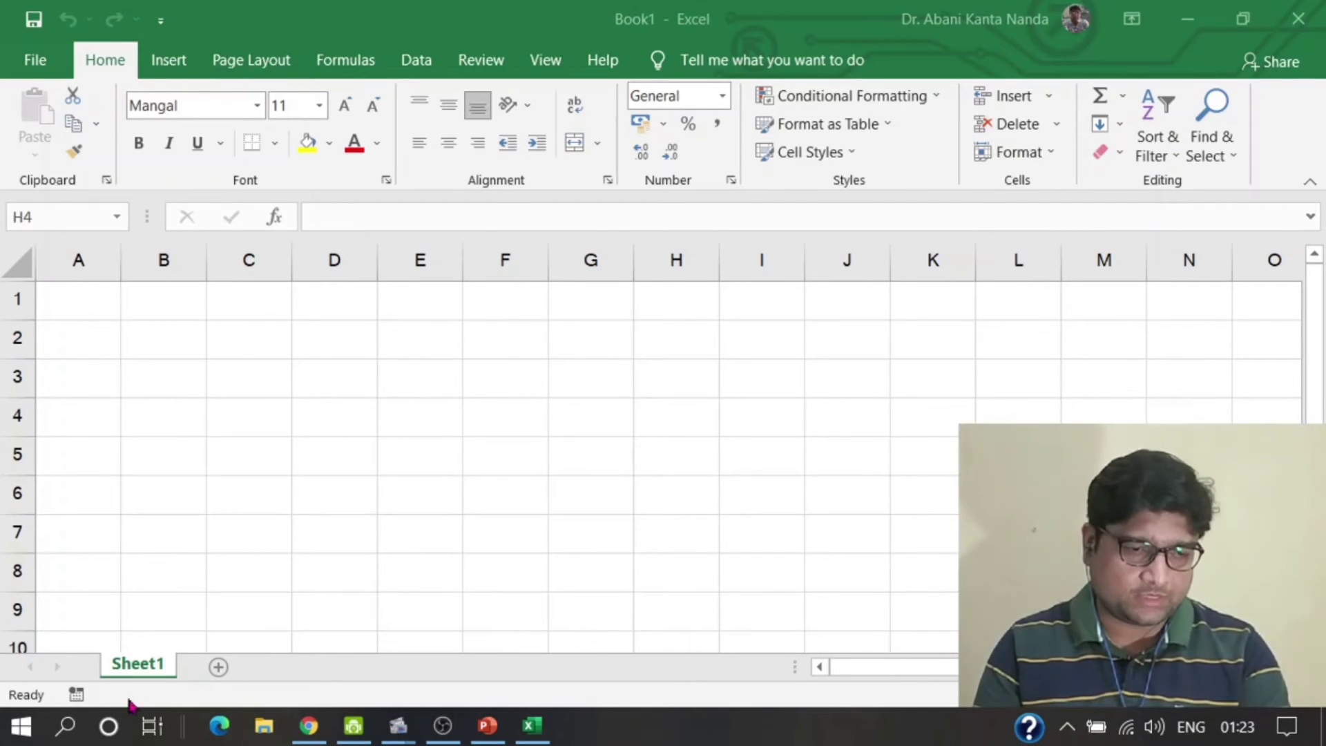
Add a second virtual desktop from Task View again
left_click(152, 725)
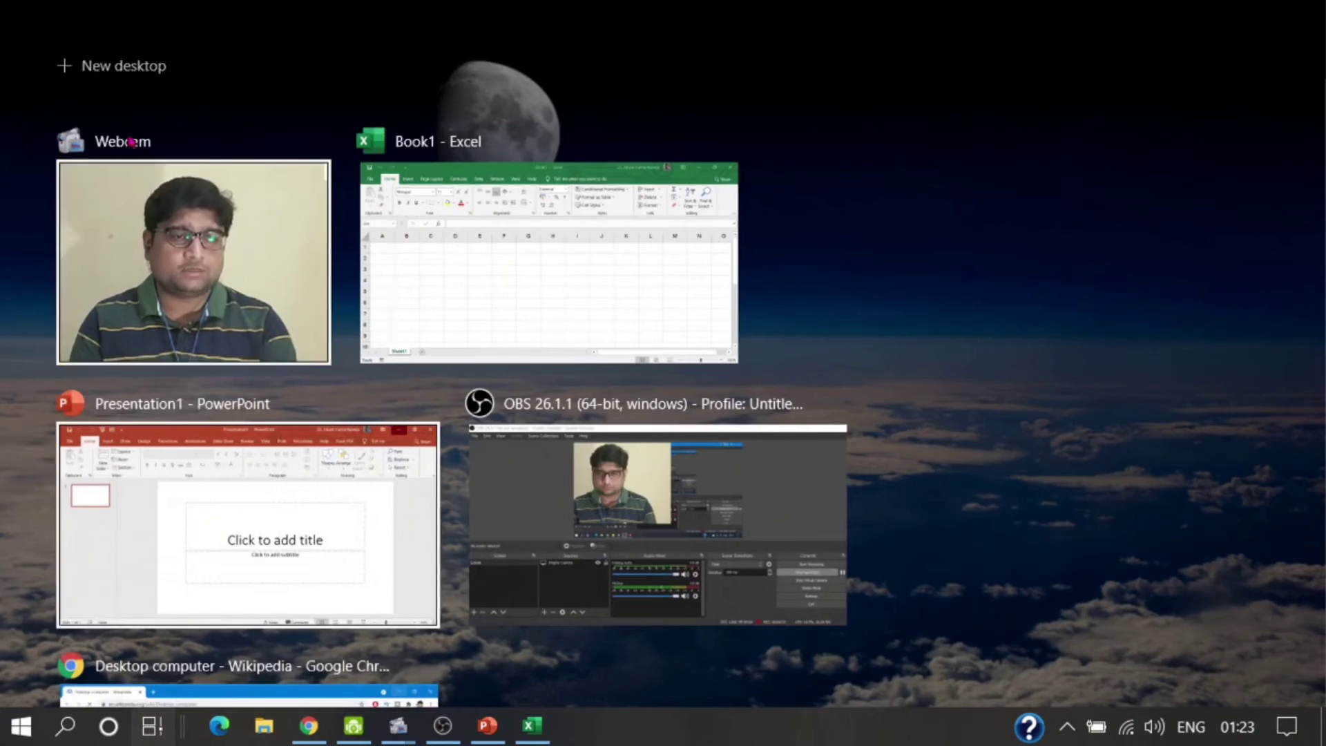
left_click(122, 67)
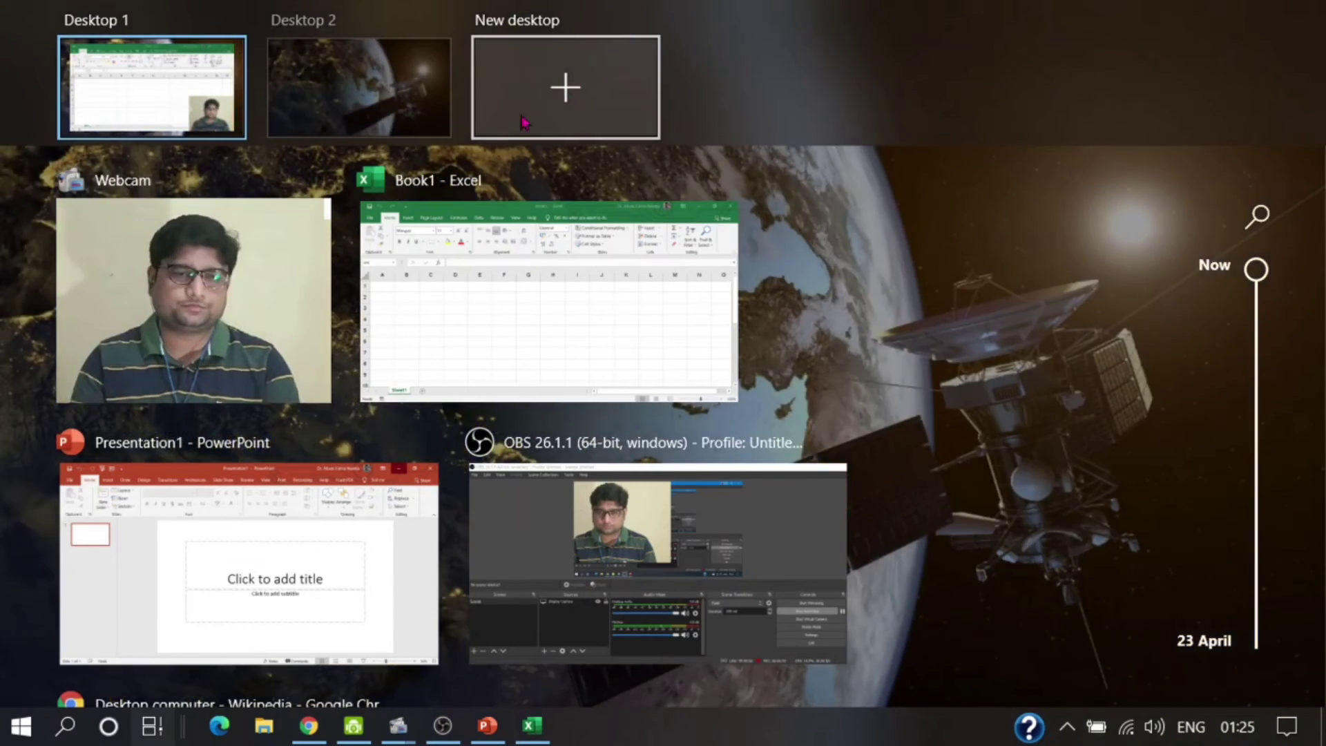
left_click(1057, 444)
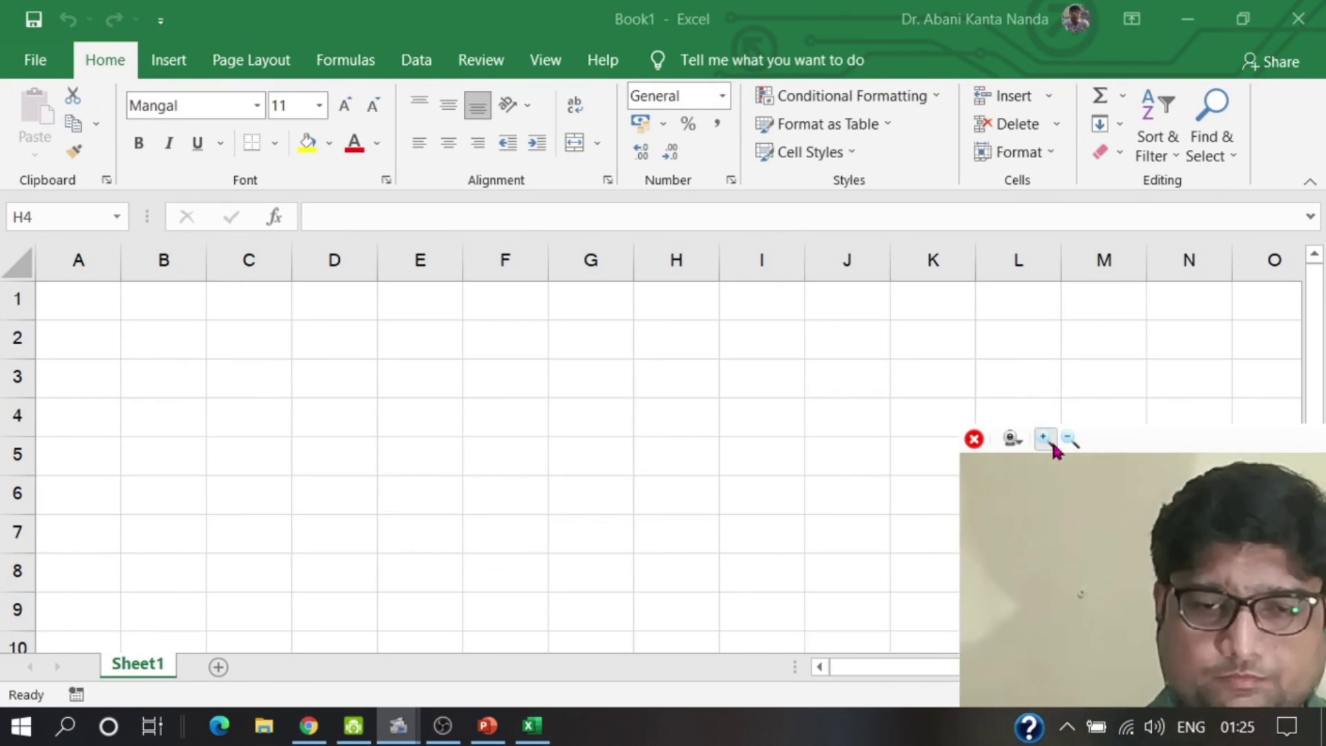
left_click(1056, 444)
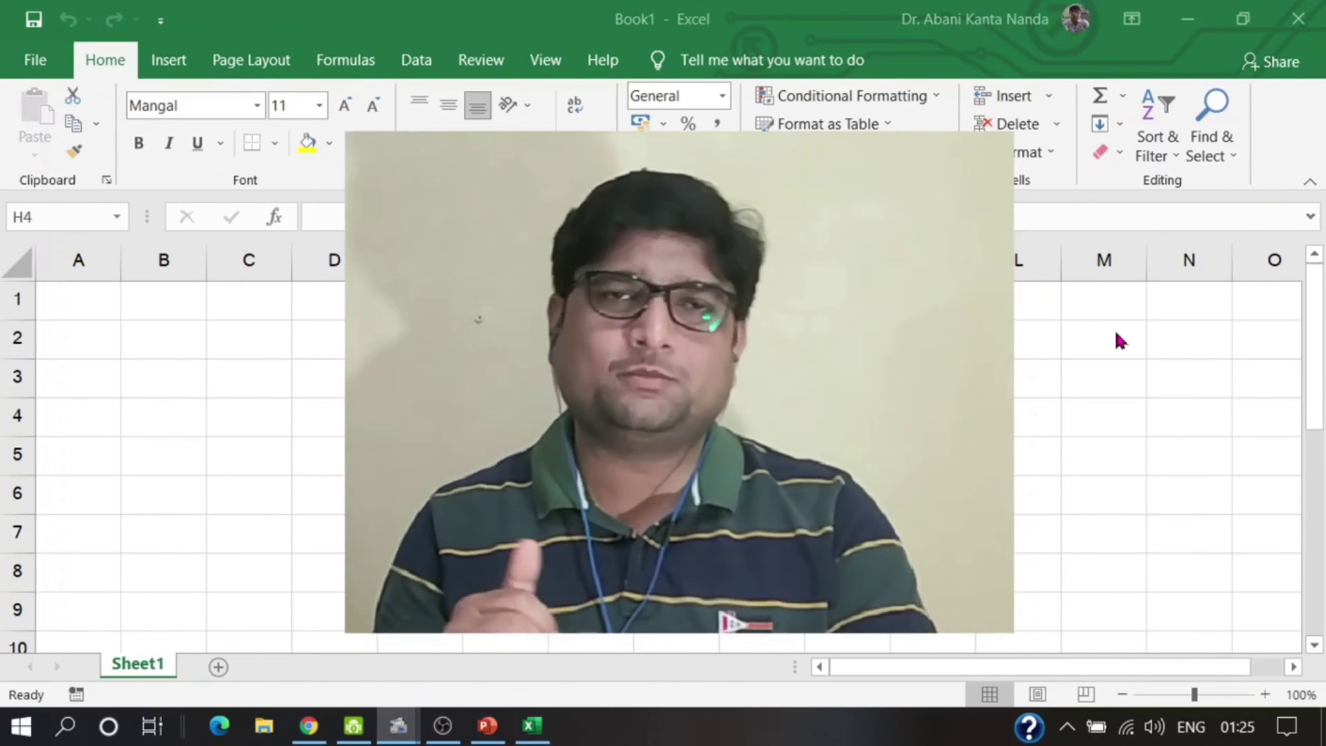